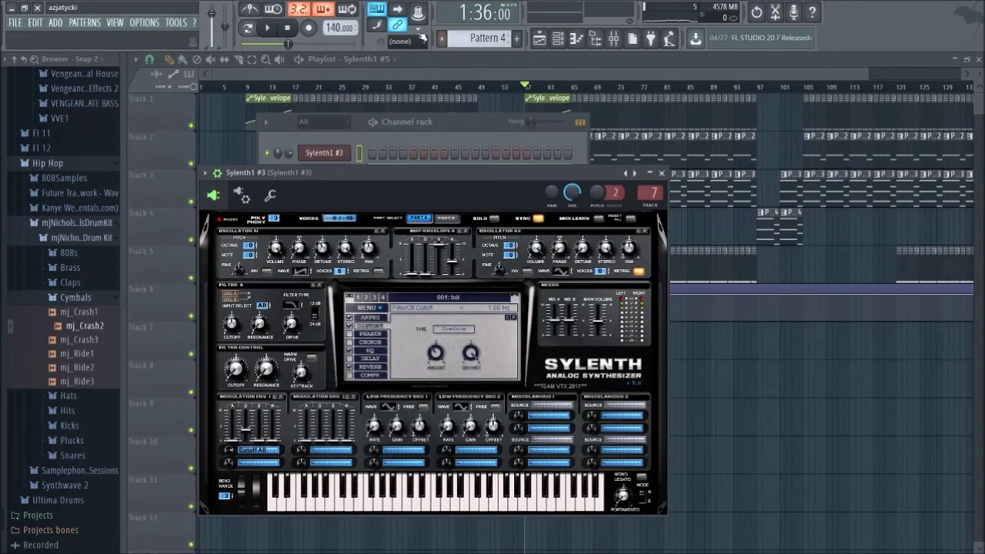
Create an automation clip for the last tweaked parameter, the FilterCtl Cutoff of Sylenth1 #3
click(418, 13)
click(428, 94)
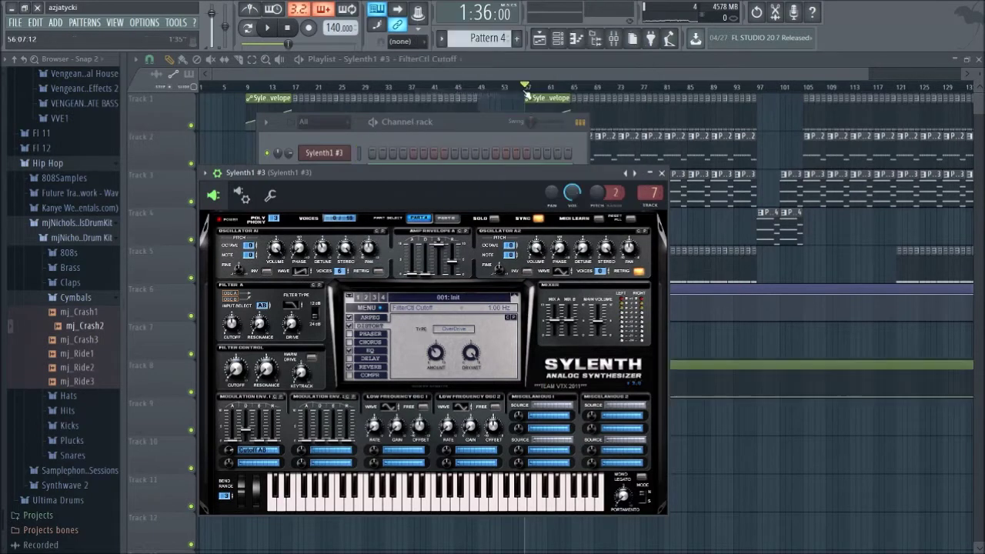
Select bars 49 to 65 in the playlist as the loop range and start playback
click(475, 86)
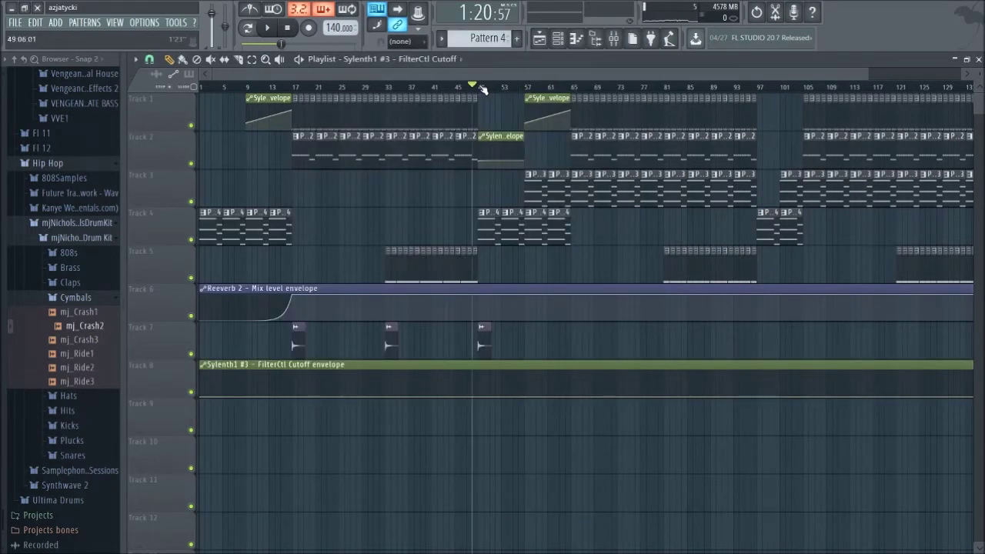
drag(482, 89, 570, 90)
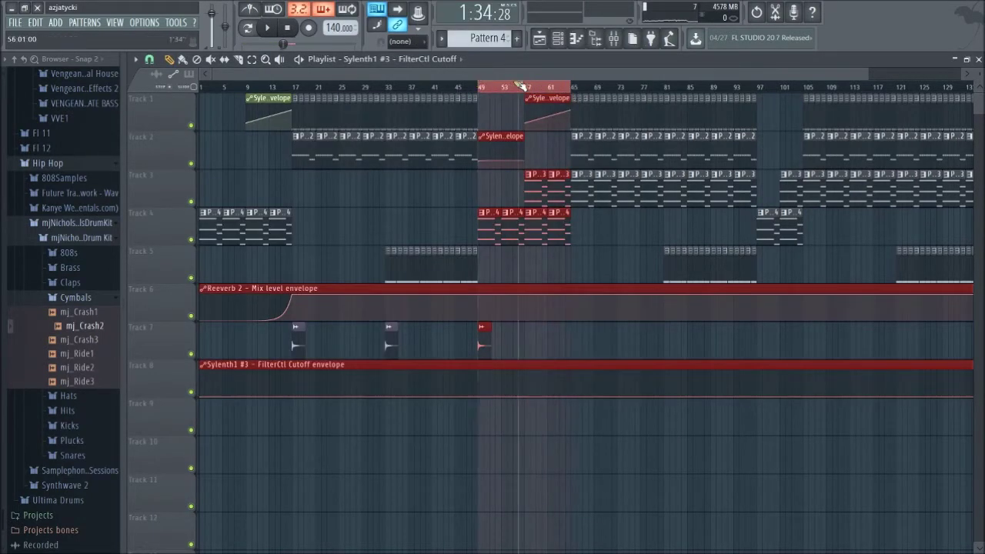
key(space)
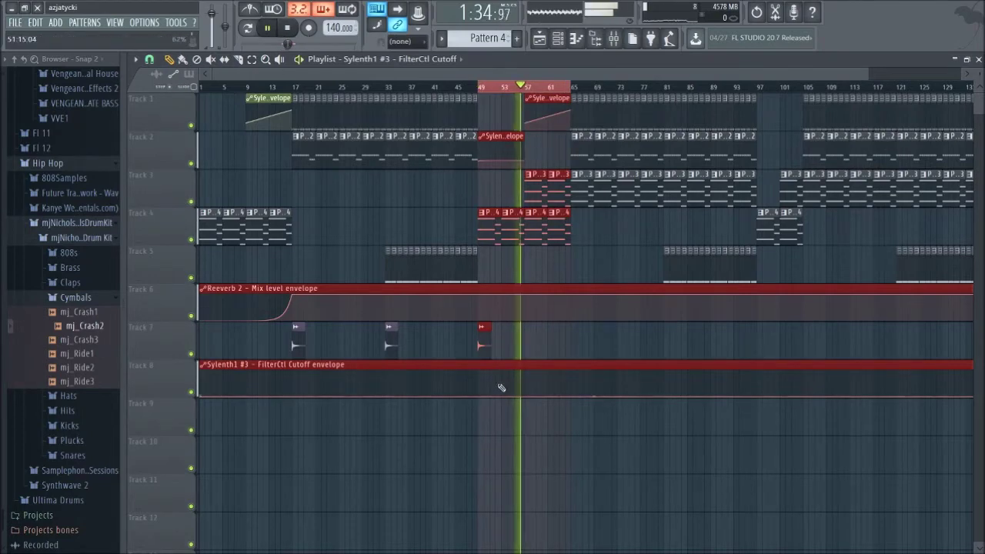
Shape the Sylenth1 #3 cutoff envelope on track 8 with control points at bars 57 and 65, rising between them
click(527, 396)
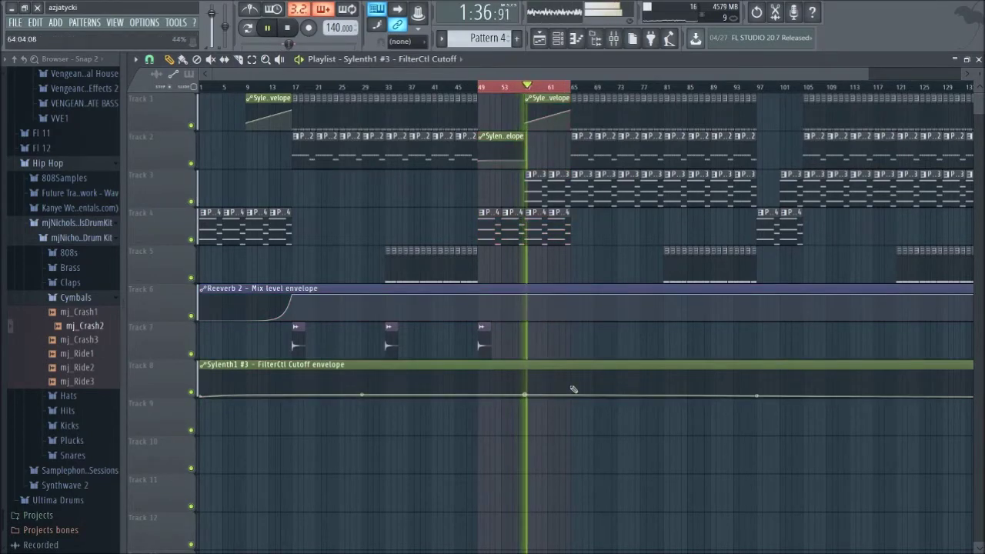
click(571, 388)
drag(571, 385, 571, 387)
right_click(549, 380)
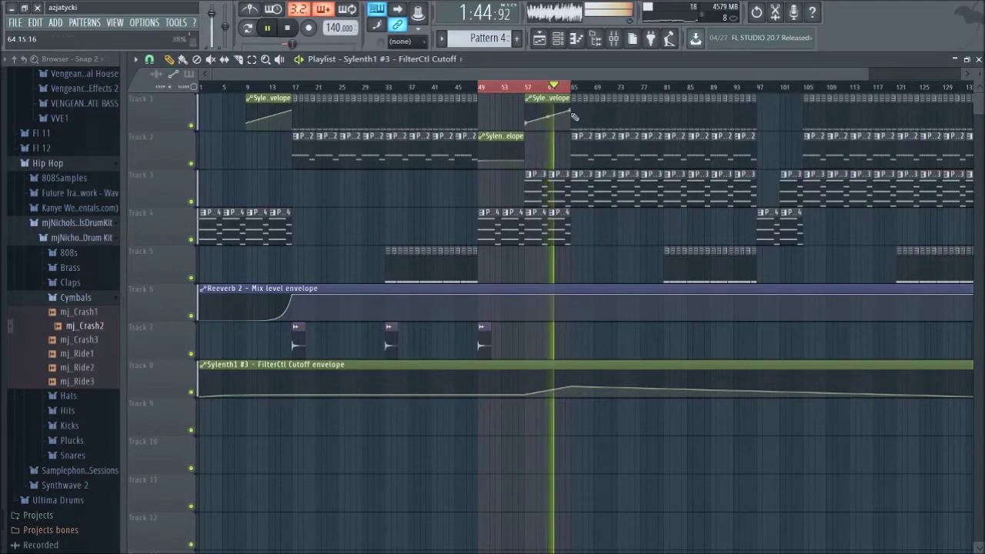
click(560, 40)
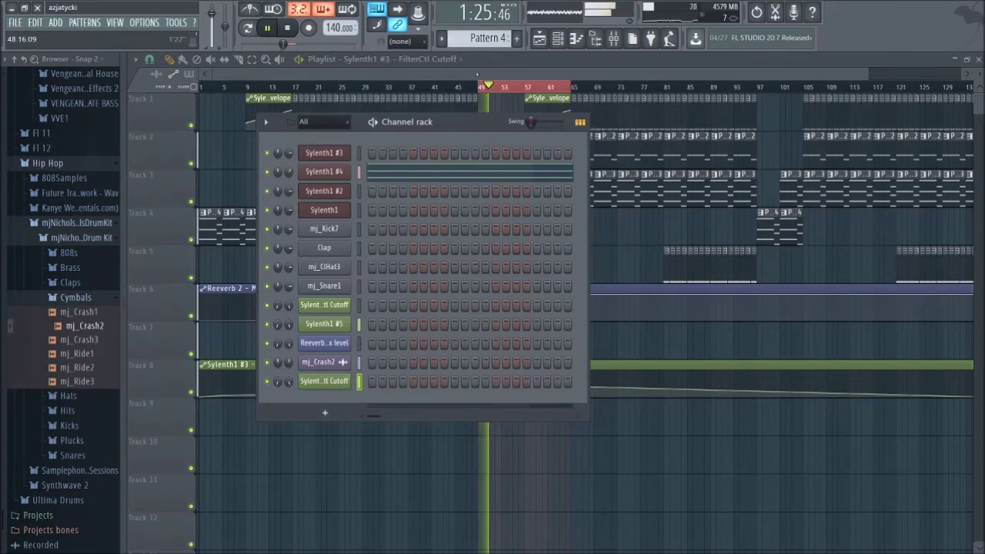
click(477, 75)
click(489, 189)
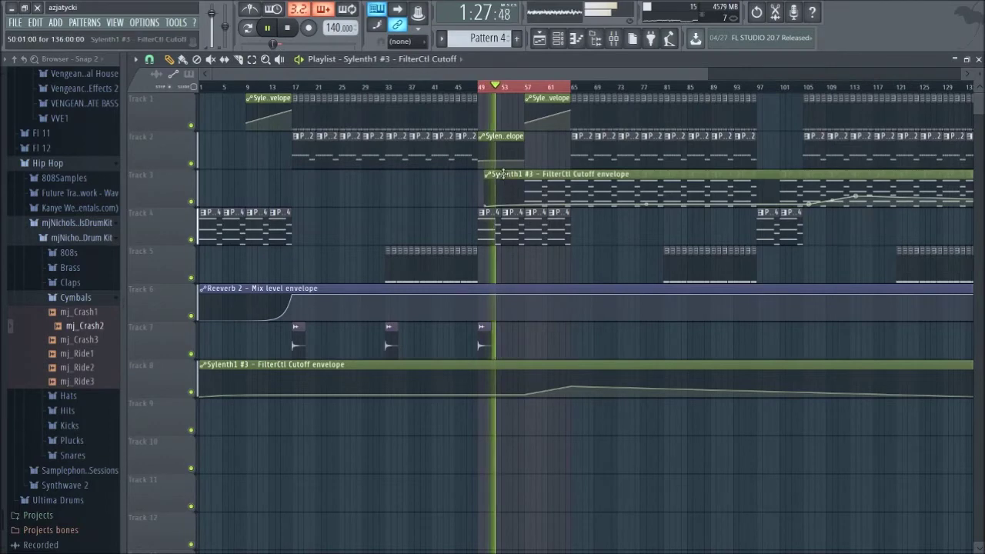
key(F7)
key(F6)
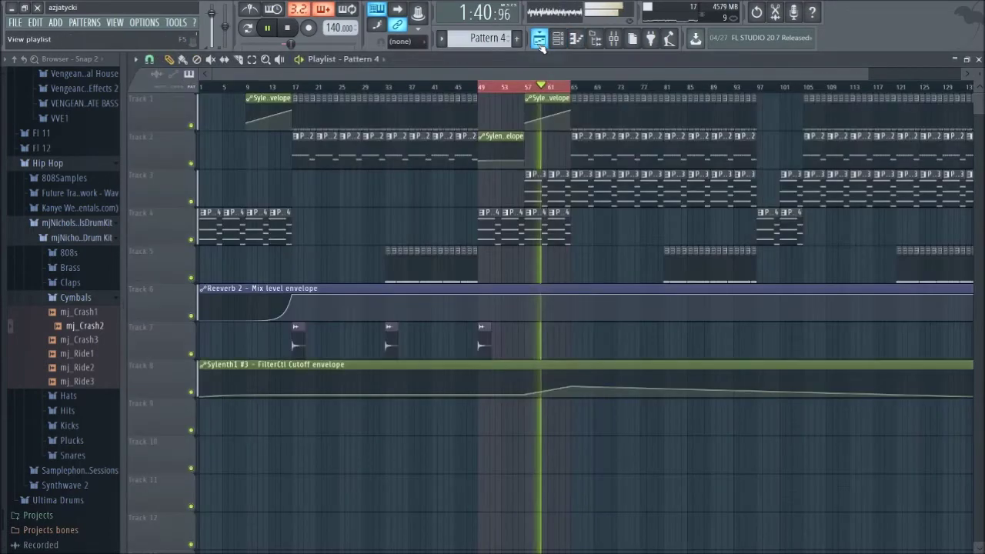
click(540, 38)
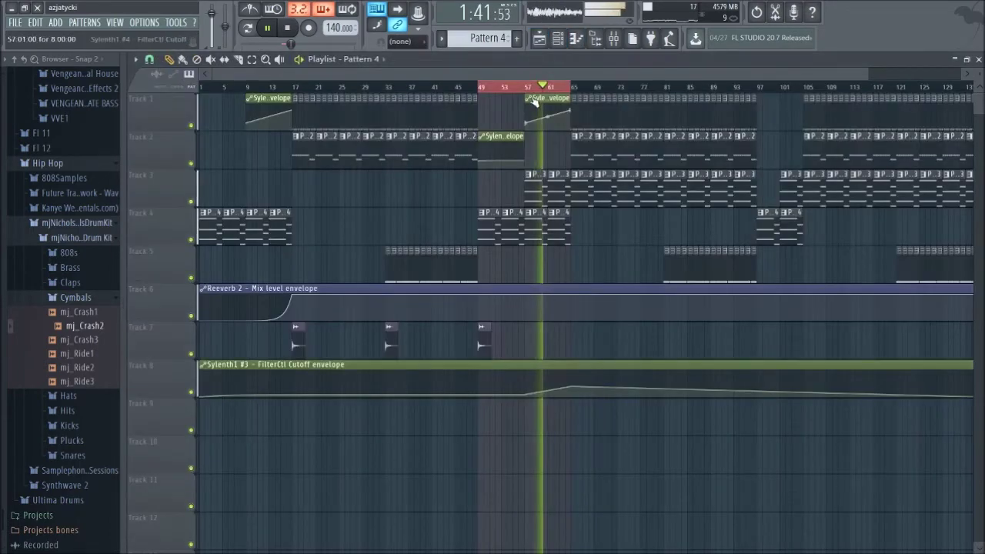
Clear the loop range and slice the Sylenth1 #3 cutoff automation clip on track 8 at bars 65 and 49
double_click(553, 87)
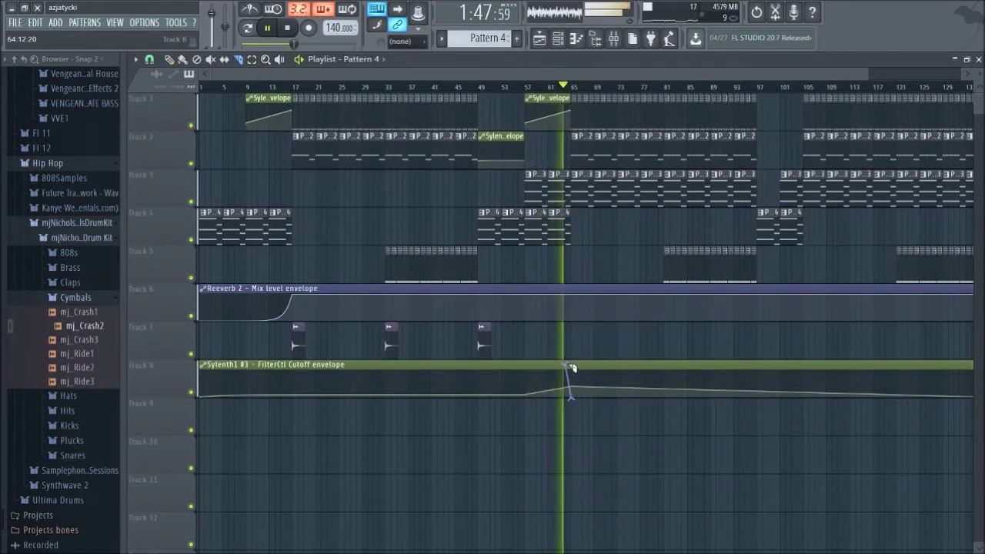
drag(572, 368, 573, 366)
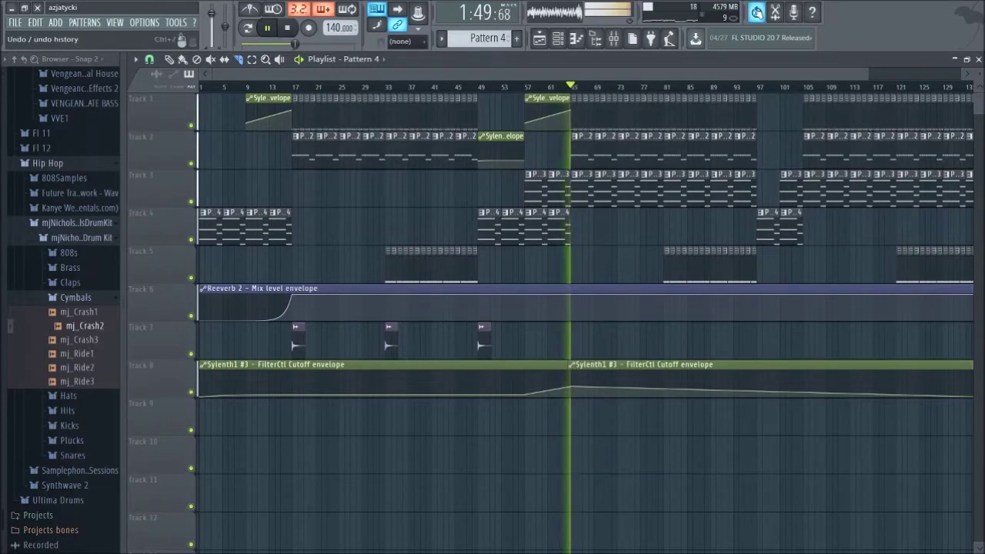
key(ctrl+z)
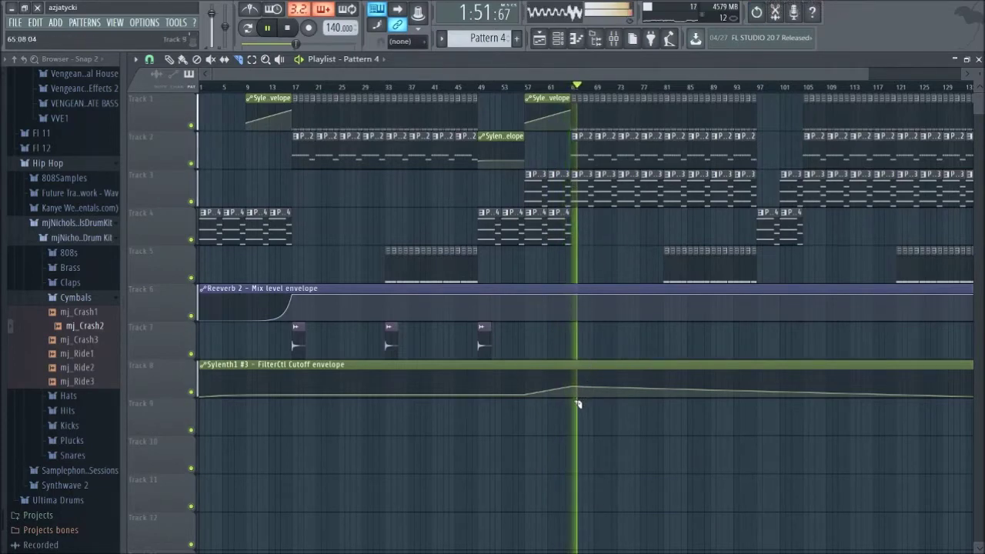
drag(573, 375, 569, 370)
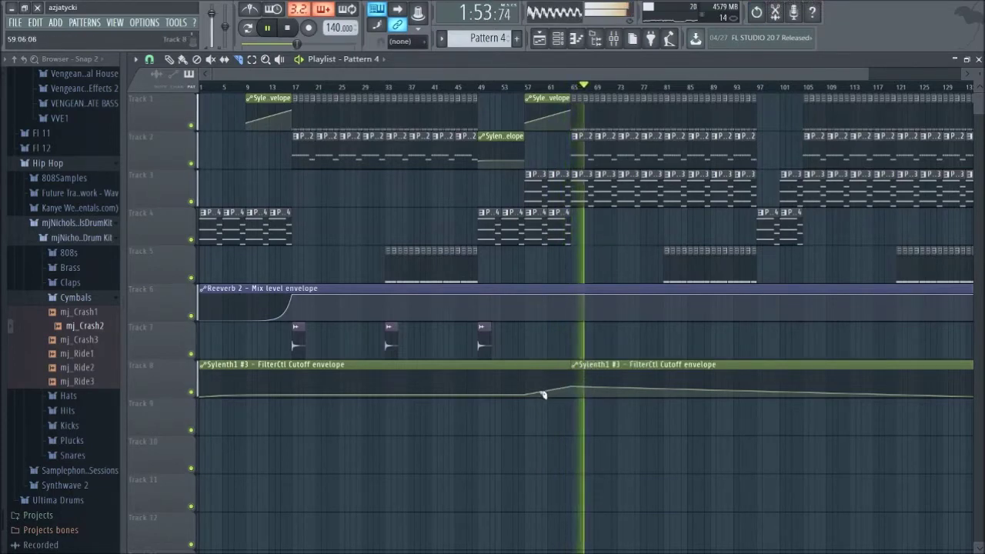
drag(477, 396, 479, 369)
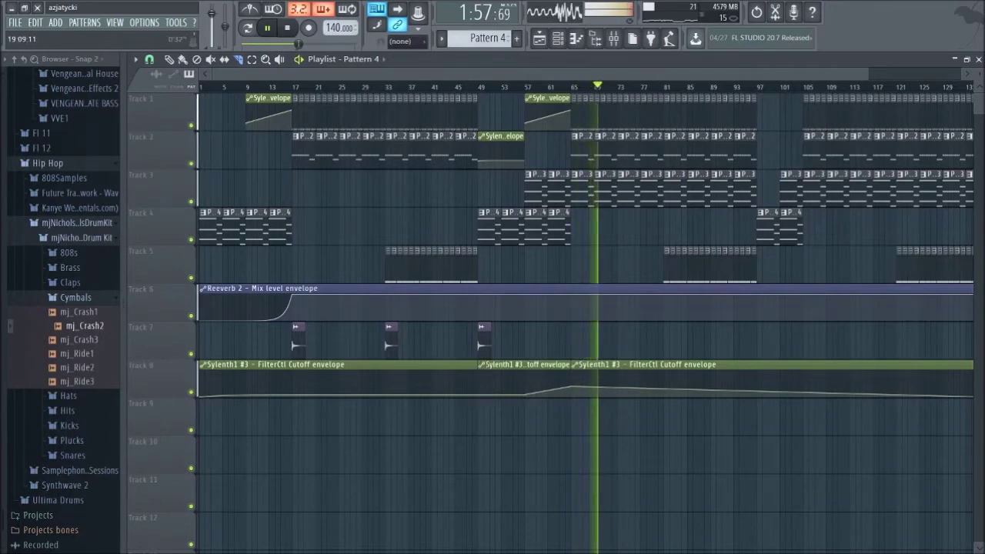
Delete the track 8 automation pieces before bar 49 and after bar 65
key(p)
right_click(351, 391)
right_click(654, 378)
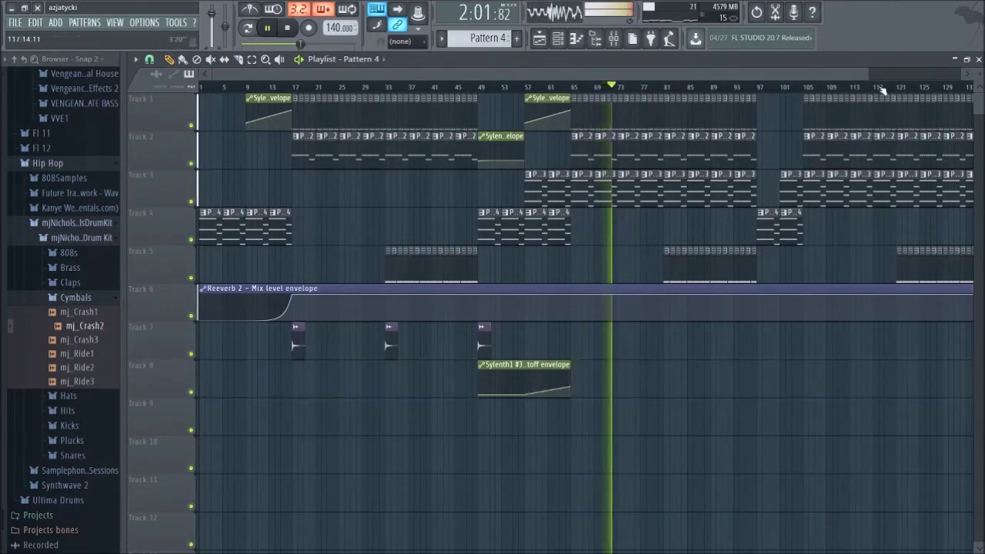
Copy the four Pattern 4 clips from the start of track 4 to bars 81 to 97 and play from just before them
drag(868, 78, 961, 78)
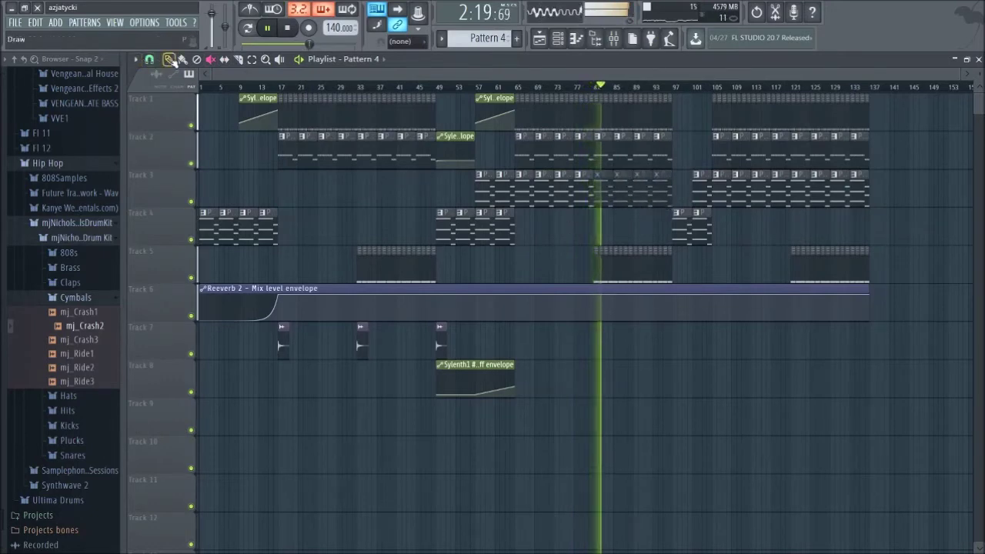
drag(408, 240, 370, 234)
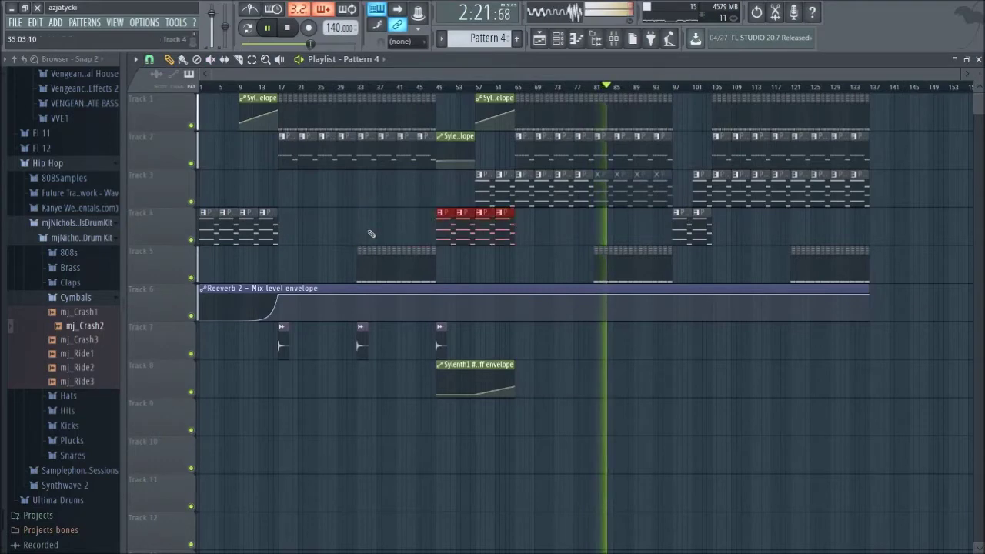
drag(300, 236, 208, 219)
drag(123, 225, 626, 218)
click(589, 87)
Place three copies of the Sylenth1 #5 automation clip from track 2 onto track 7, starting at bars 81, 89 and 99
click(447, 136)
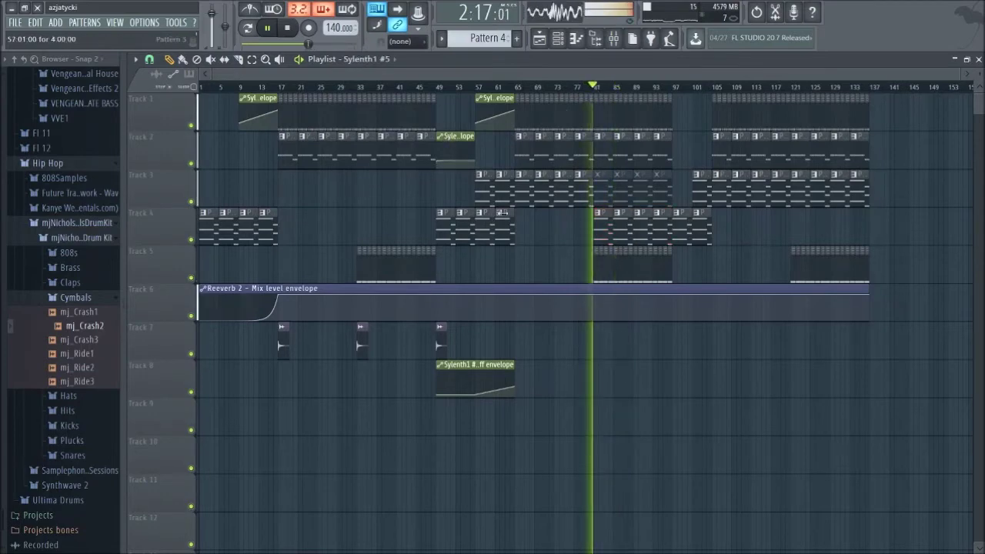
click(598, 335)
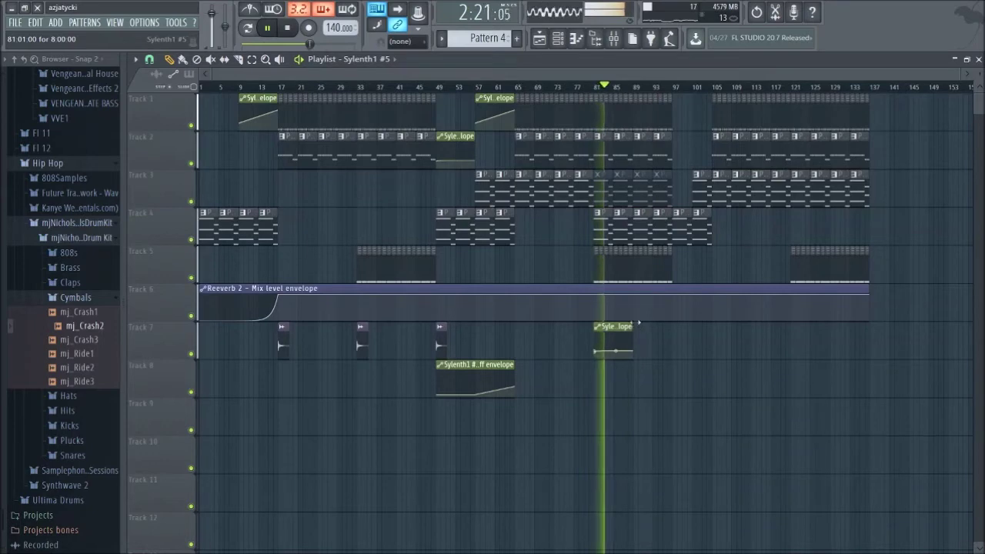
click(644, 335)
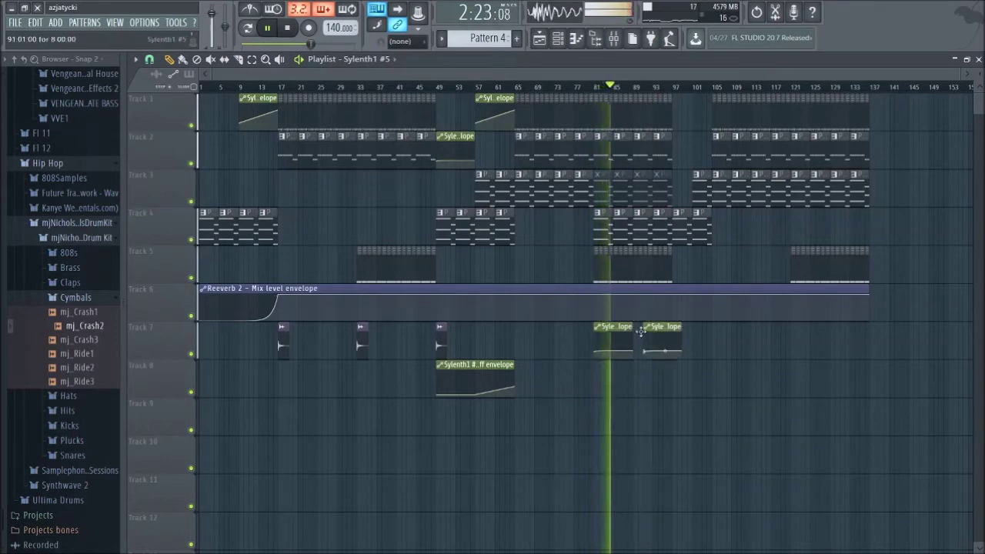
drag(651, 330, 644, 331)
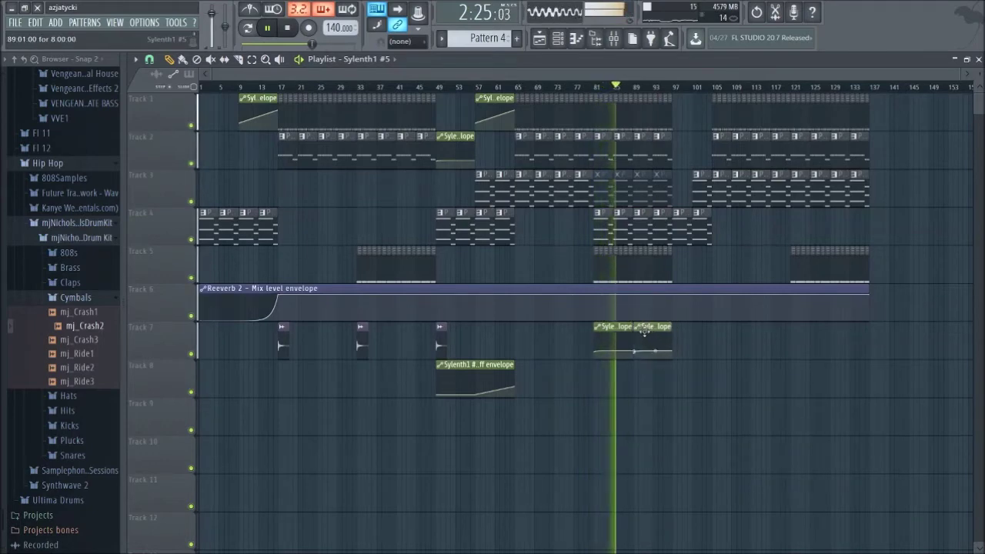
click(681, 332)
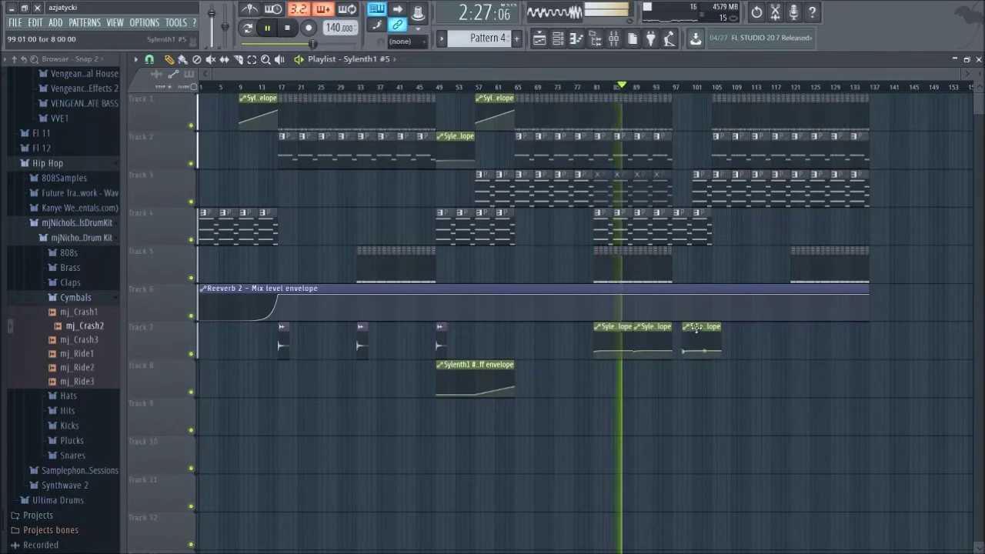
Move the clips from bar 105 onward on tracks 1, 2, 3 and 5 to bar 113, and fill track 3 from bar 105 with two Pattern 3 clips
drag(899, 282, 687, 104)
drag(885, 282, 761, 125)
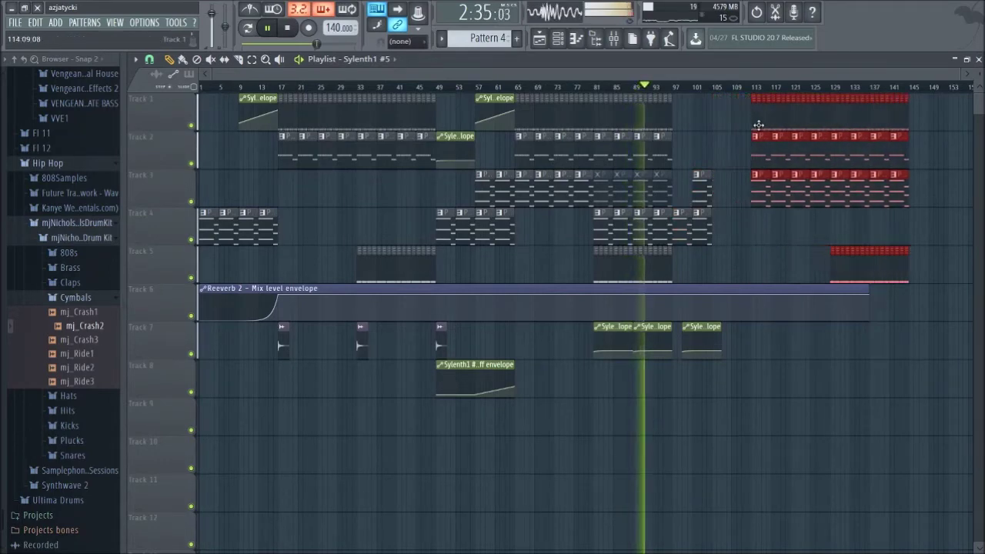
drag(705, 185, 720, 177)
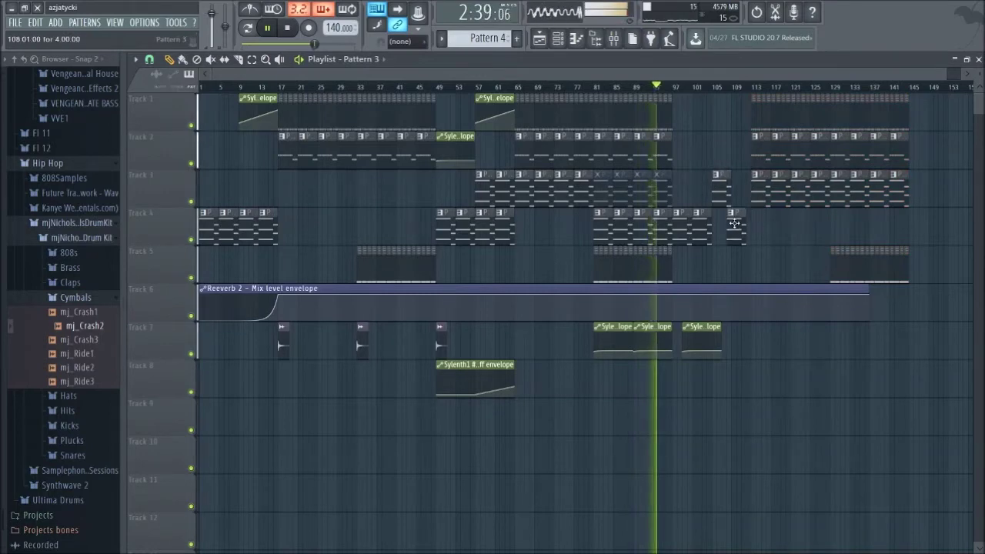
drag(735, 223, 738, 185)
Copy the two Pattern 4 clips at bars 97 to 105 on track 4 and place the copies at bars 105 to 113
drag(719, 226, 690, 224)
key(ctrl+c)
key(ctrl+v)
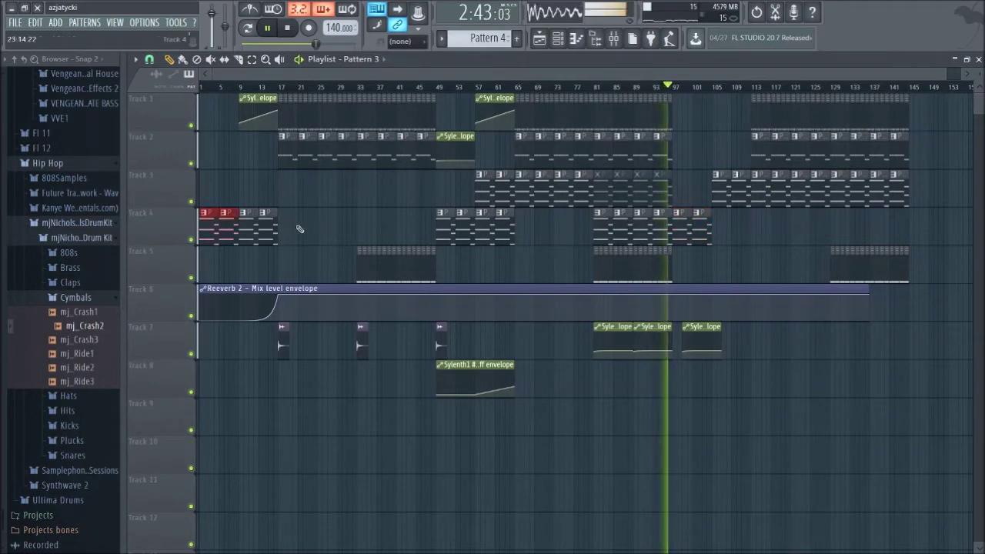
drag(216, 227, 727, 221)
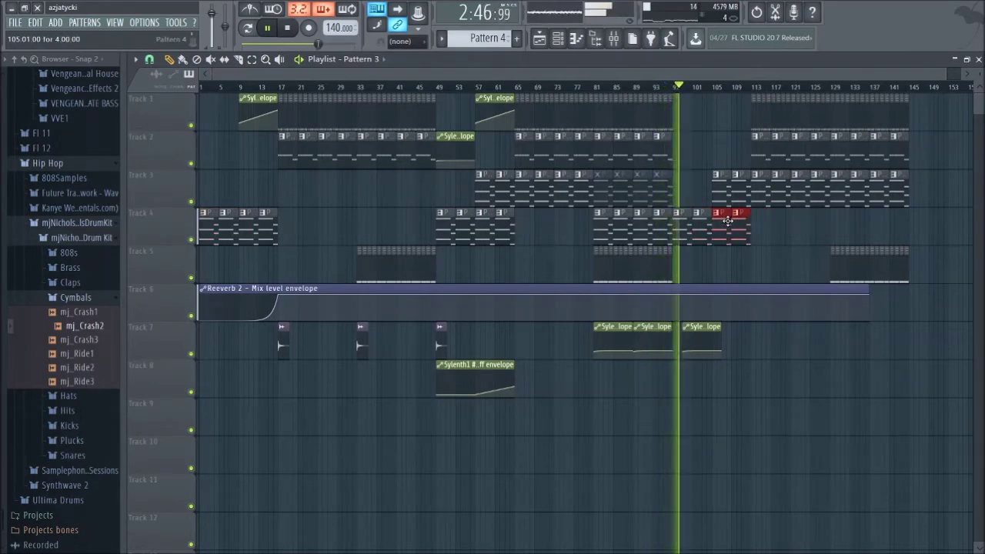
Try copying the last group of Pattern 5 clips from track 5 to track 8, spanning bars 97 to 113
click(758, 158)
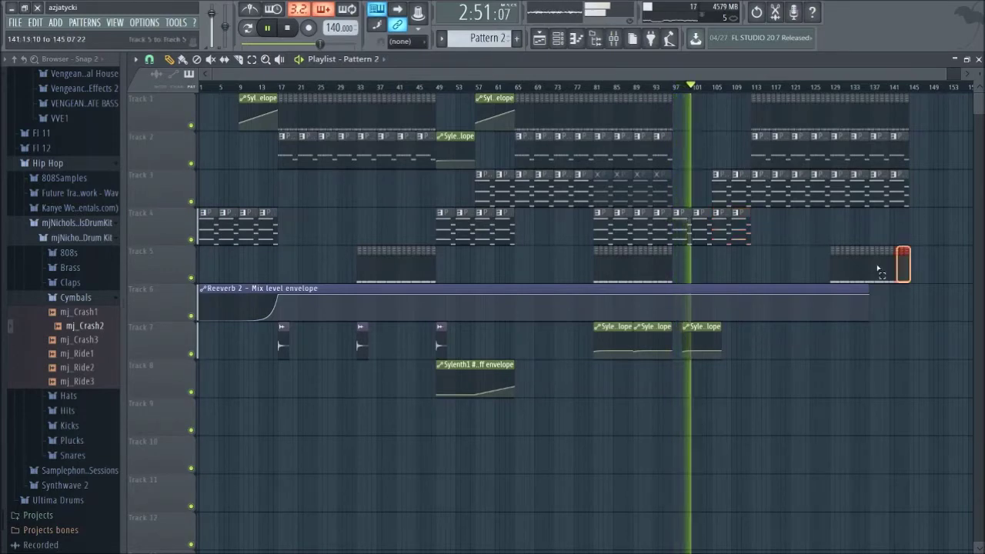
drag(900, 262, 813, 271)
key(ctrl+c)
key(ctrl+v)
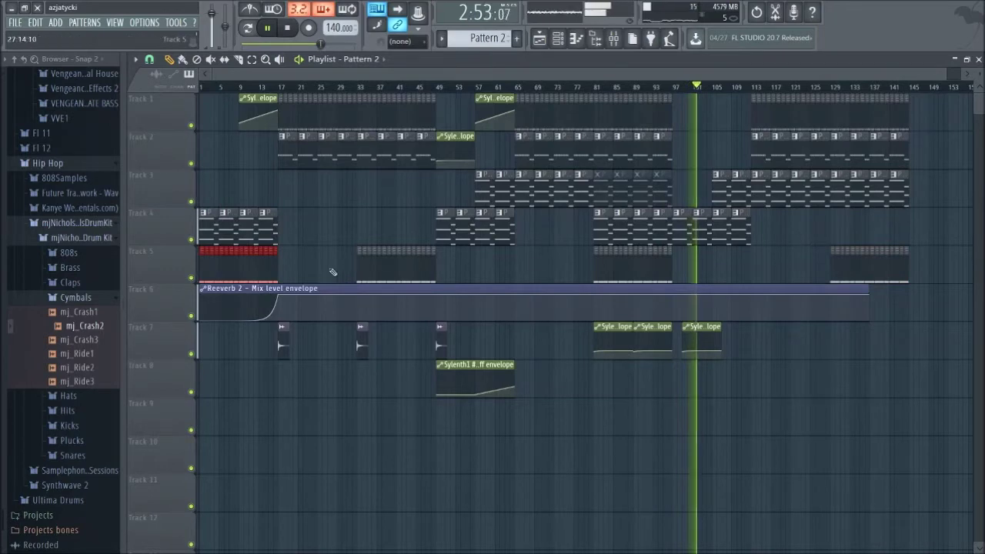
drag(244, 281, 714, 395)
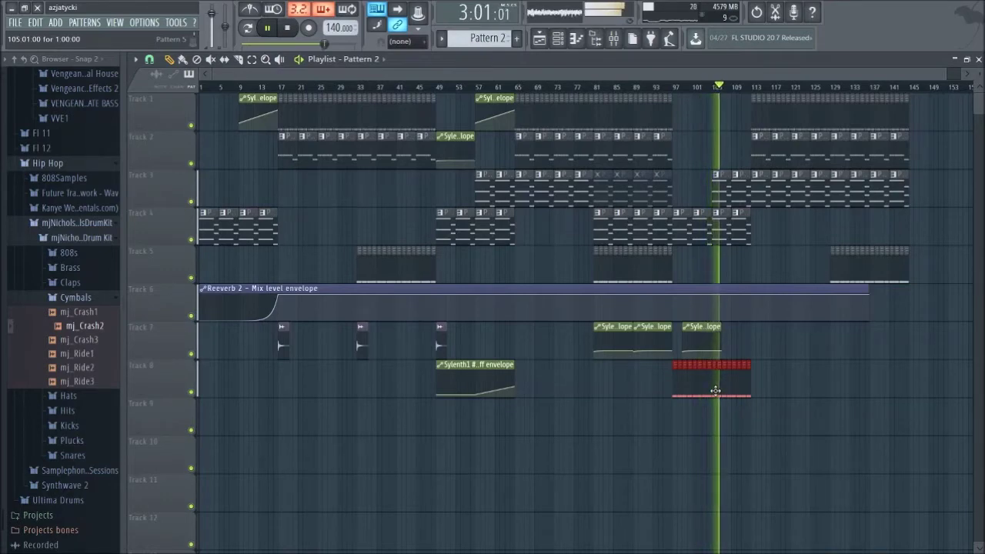
Inspect Pattern 5's notes and its channels, and delete the copied Pattern 5 clips from track 8
double_click(715, 391)
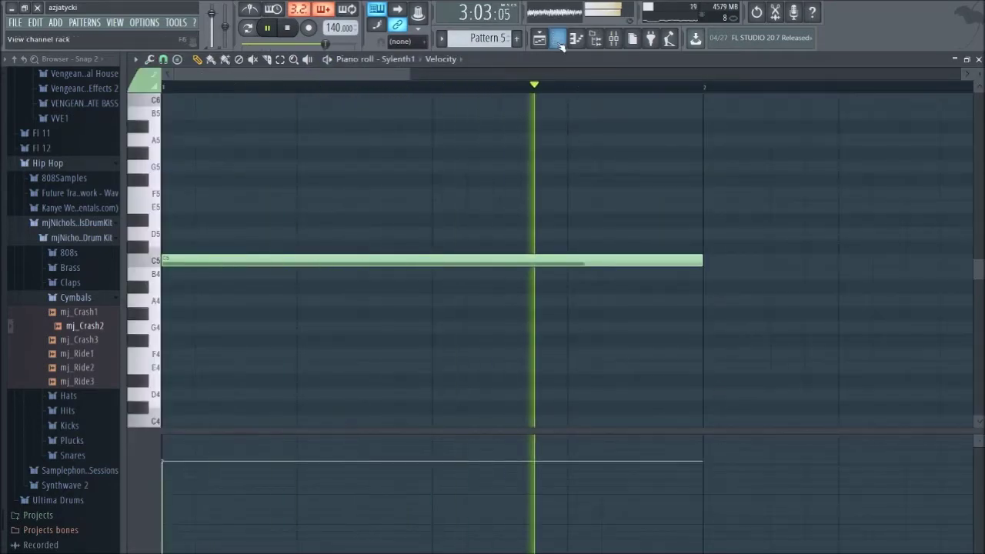
key(F6)
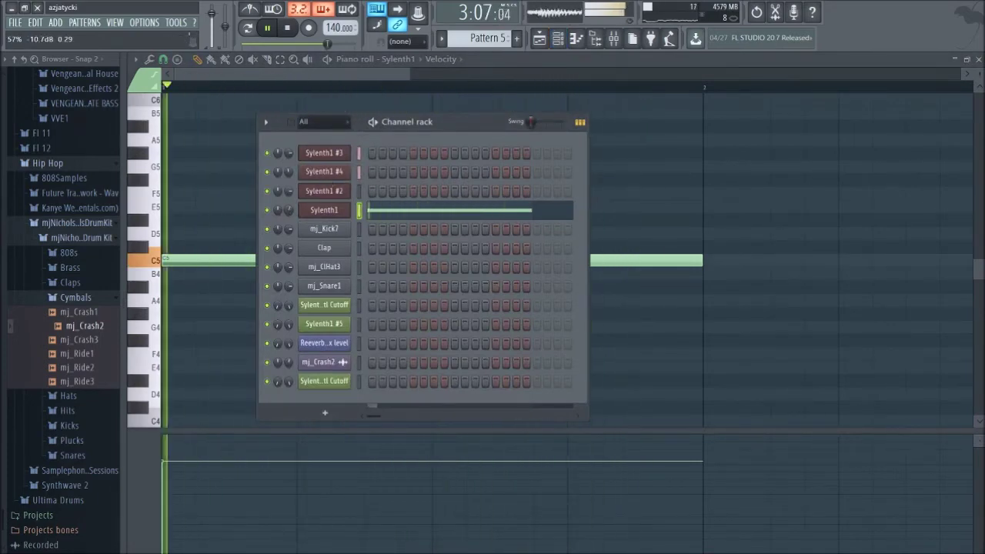
click(539, 37)
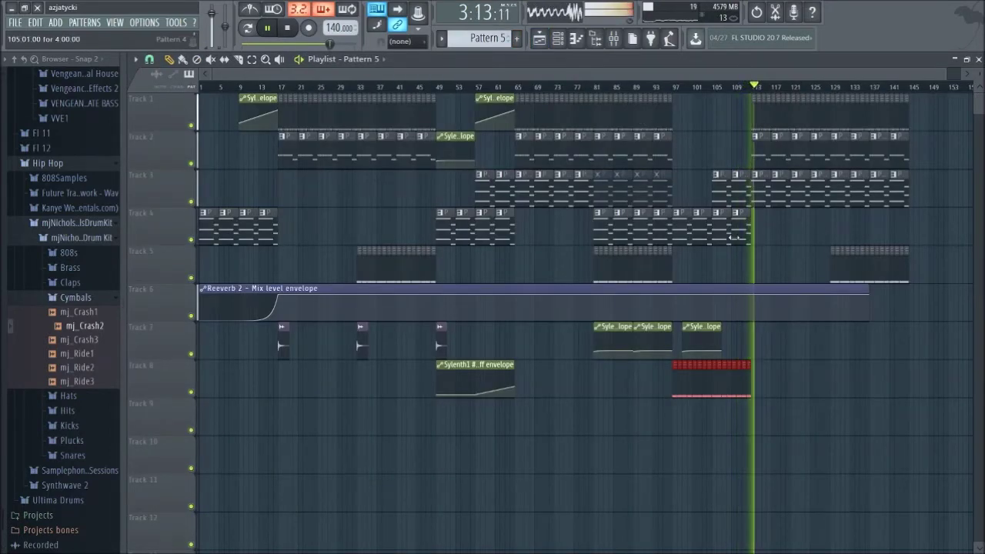
right_click(703, 385)
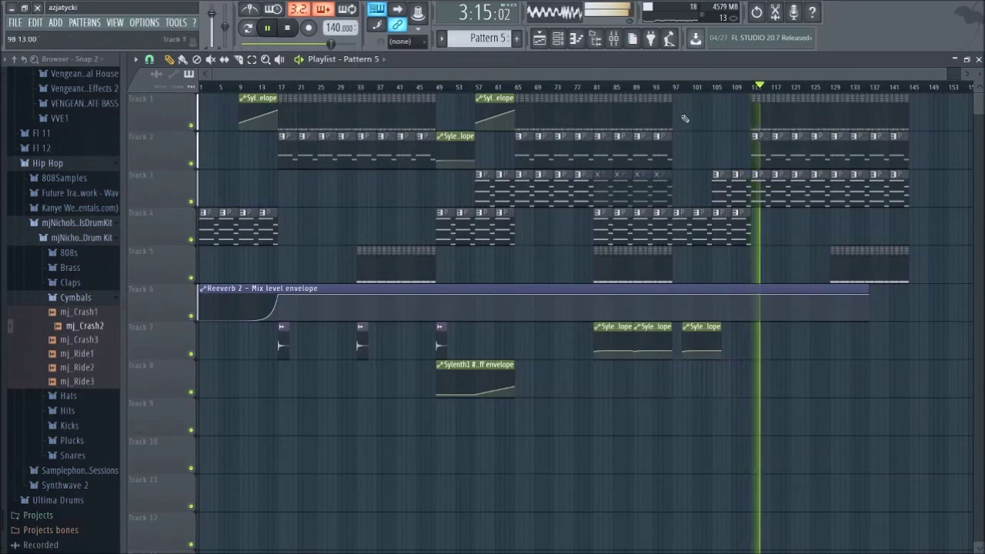
Play the arrangement from bar 102
click(668, 100)
click(698, 86)
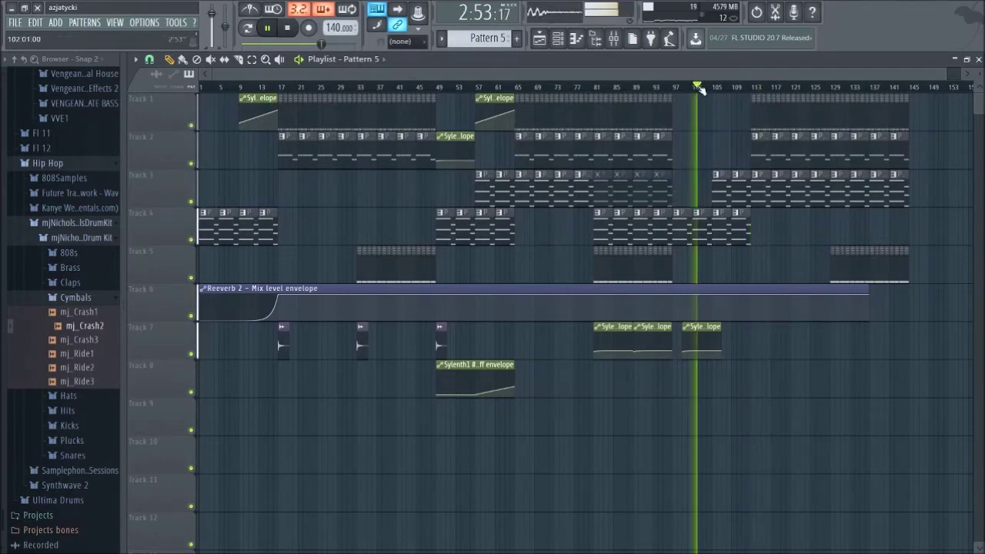
Move the last envelope clip on track 7 to bar 97, and the envelopes at bars 49 to 65 from tracks 1 and 2 to tracks 9 and 10
click(652, 87)
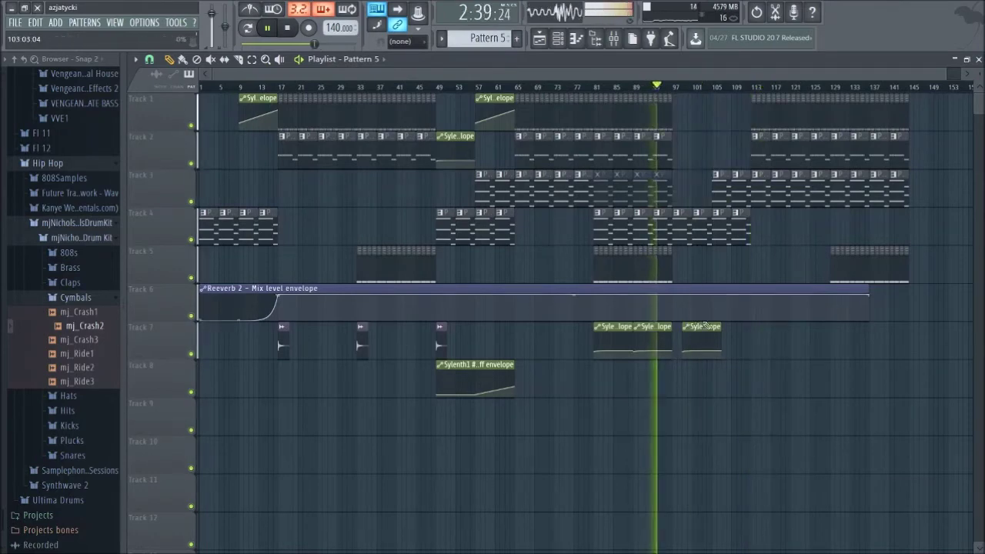
drag(705, 326, 695, 327)
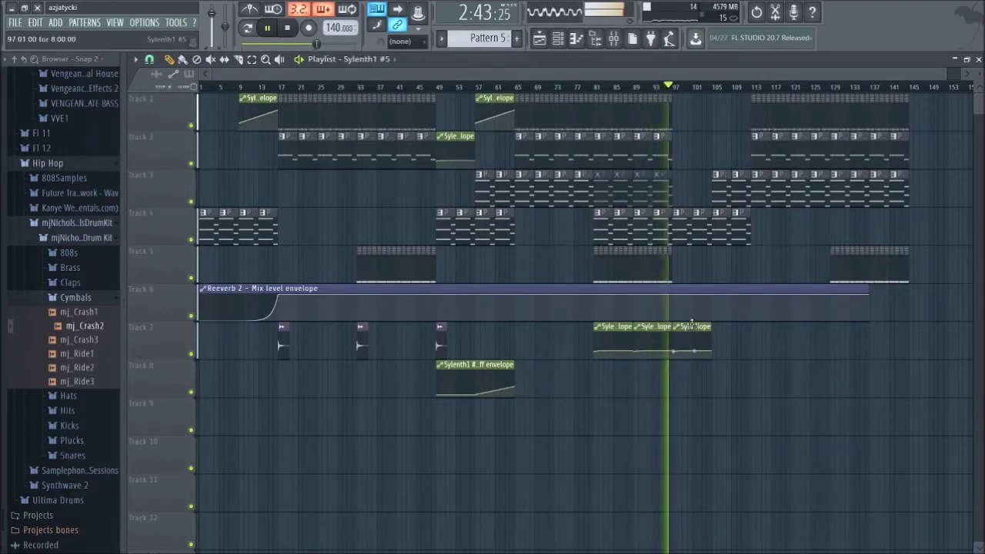
drag(498, 112, 451, 473)
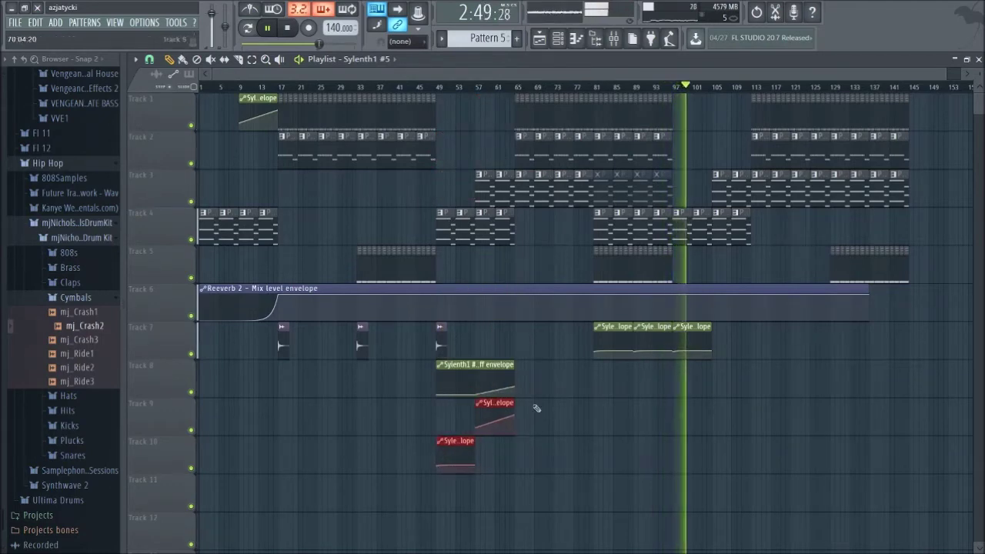
Place a Sylenth1 #5 envelope clip at bar 105 on track 9, and move the three track 7 envelope clips straight down to track 10
click(718, 414)
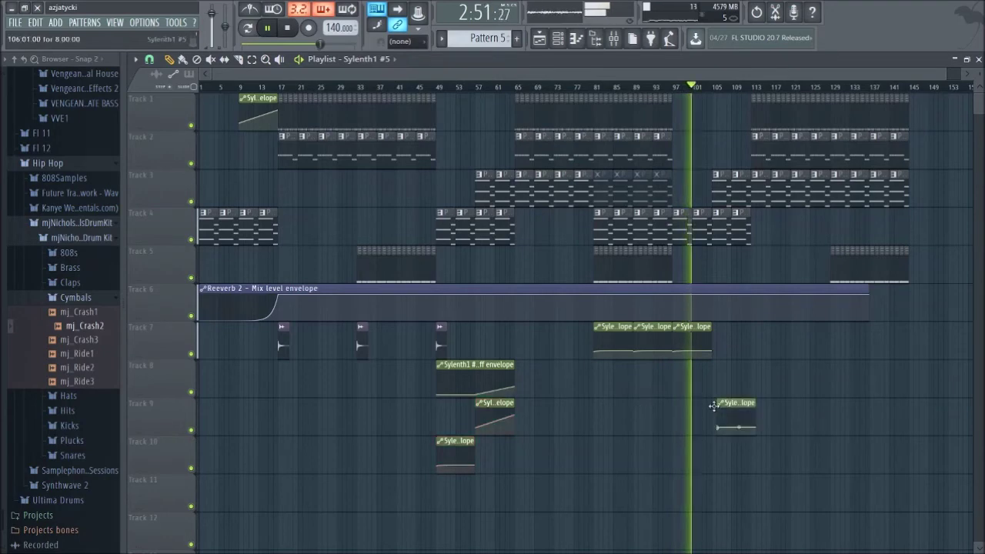
drag(730, 402, 727, 405)
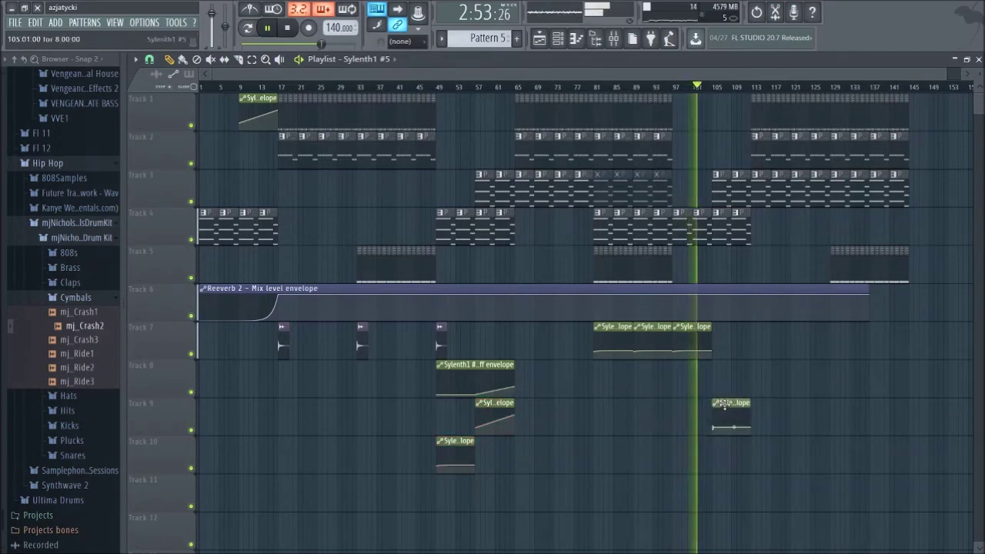
drag(721, 348, 609, 444)
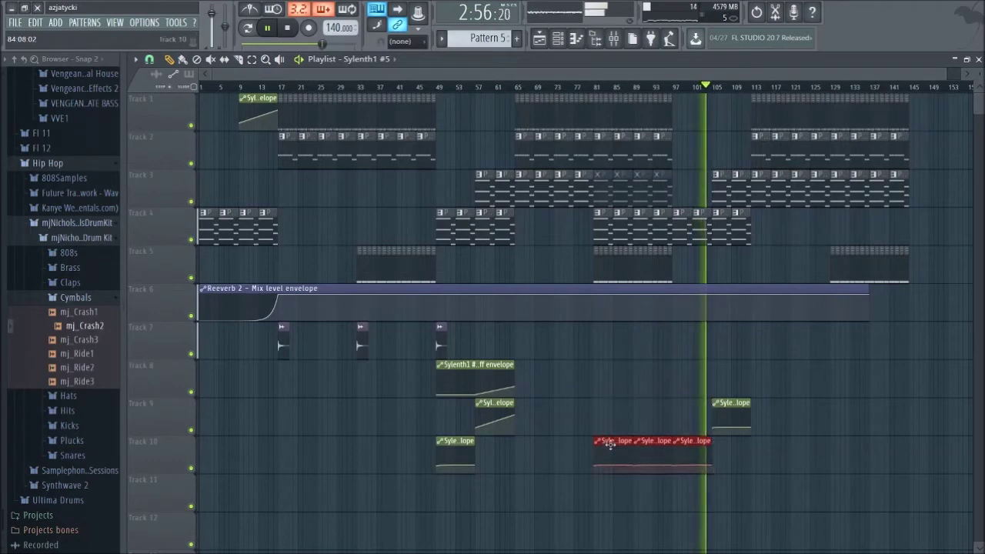
click(653, 383)
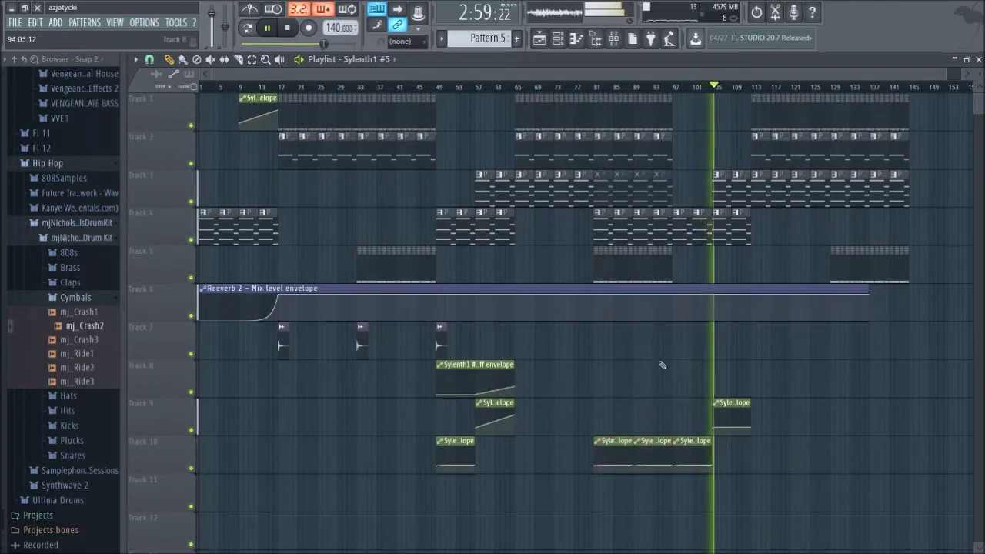
Replace the envelope clip at bar 105 on track 9 with a copy of the Sylenth1 #4 filter cutoff envelope
right_click(728, 415)
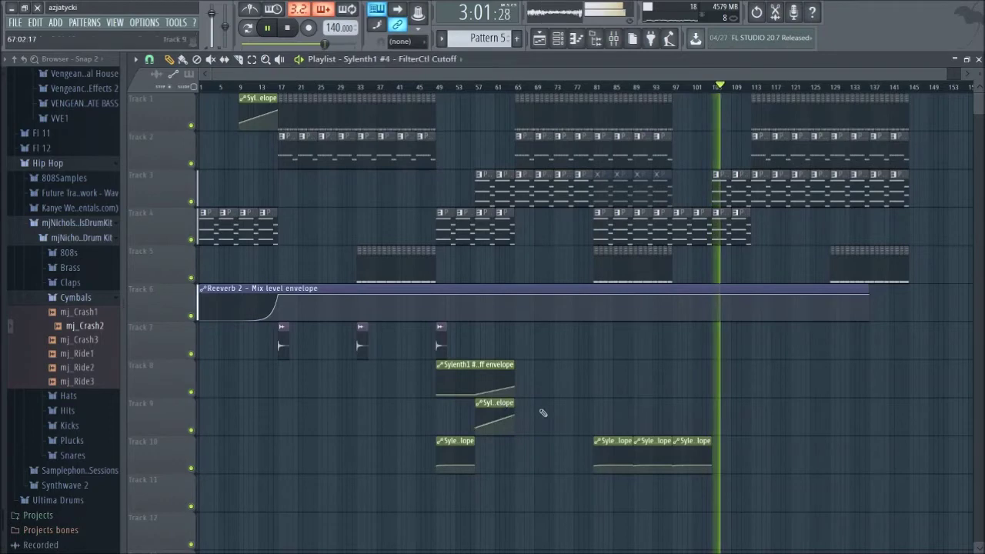
click(733, 414)
drag(737, 406, 732, 406)
Copy the Sylenth1 #3 filter cutoff envelope on track 8 to bars 97 to 113
click(501, 368)
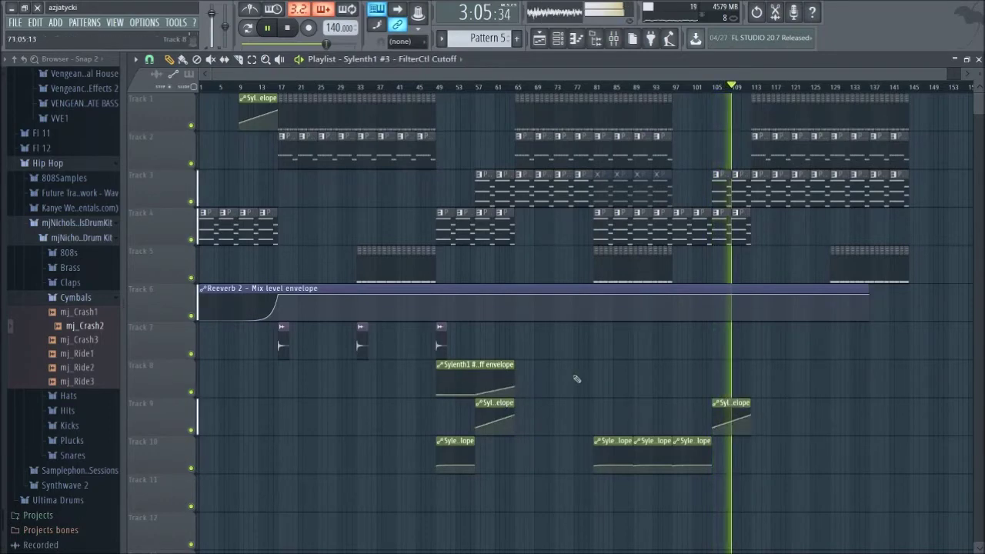
click(659, 378)
drag(697, 367, 712, 369)
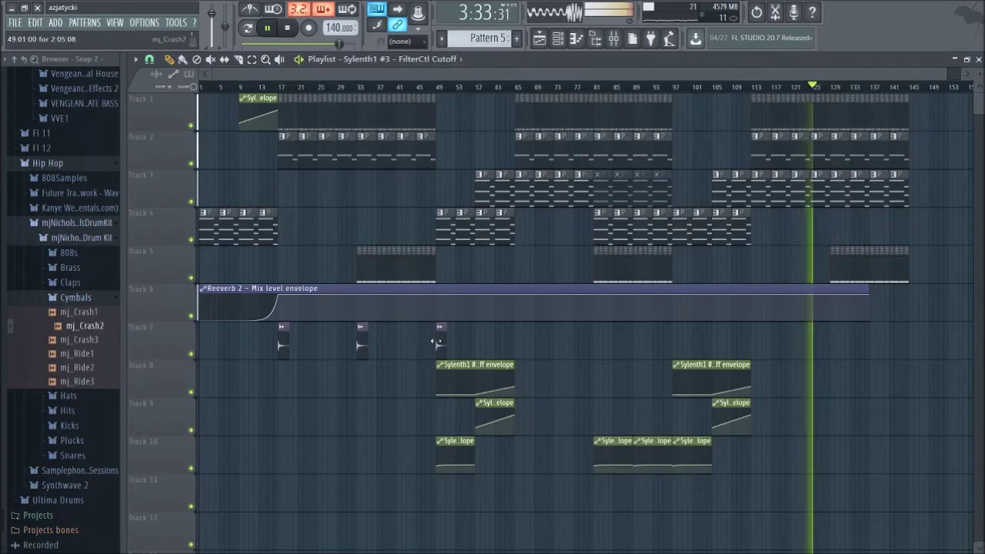
Add mj_Crash2 clips on track 7 at bars 65, 81, 97, 113 and 129
click(598, 346)
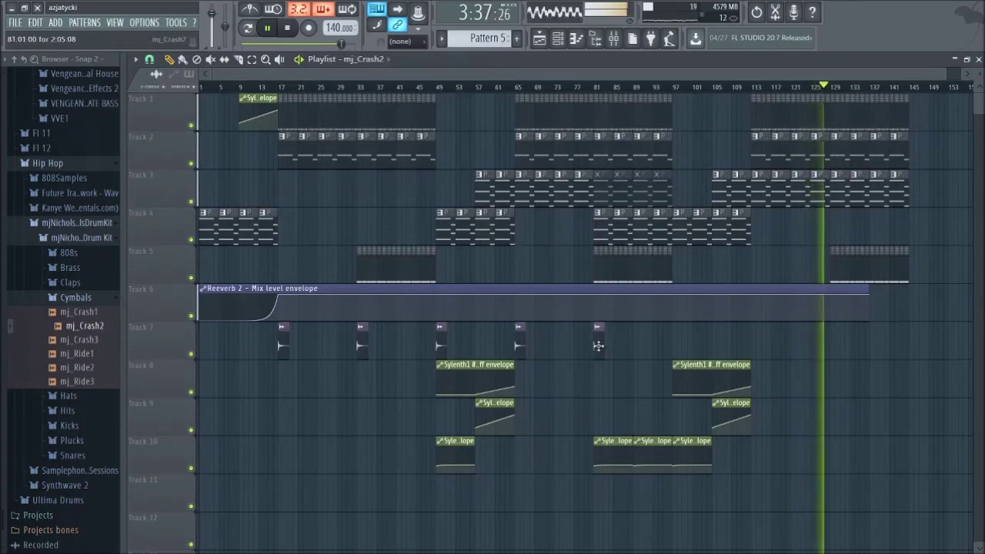
click(671, 346)
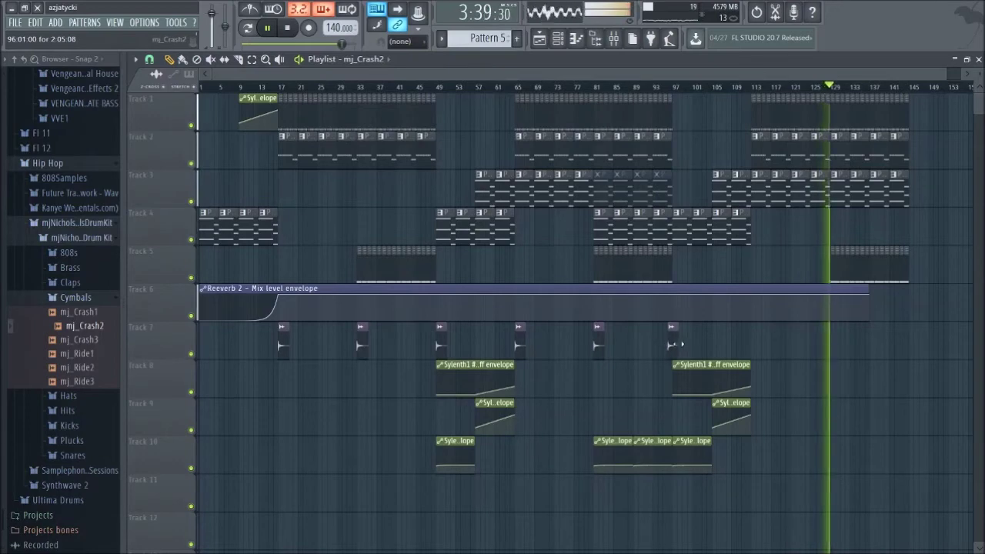
drag(671, 346, 676, 345)
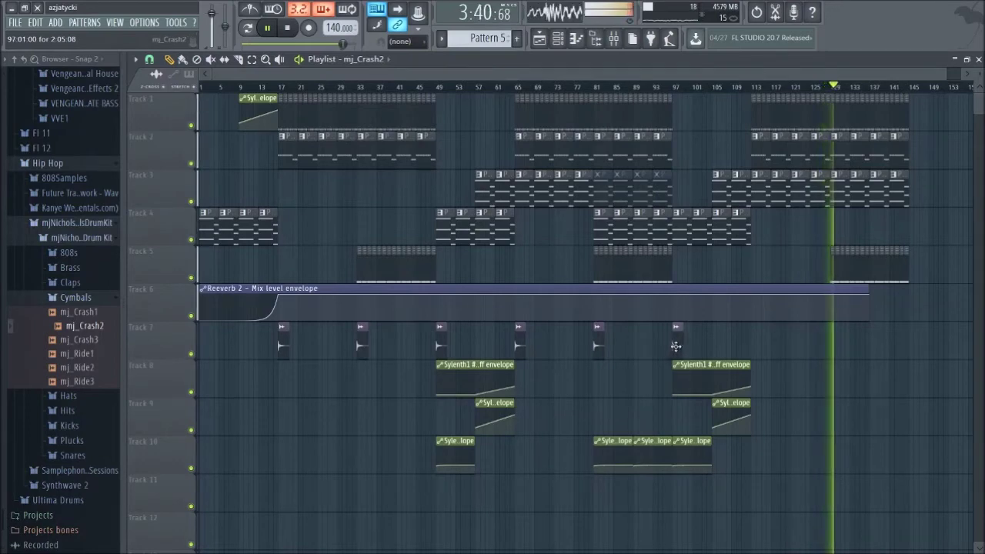
click(752, 345)
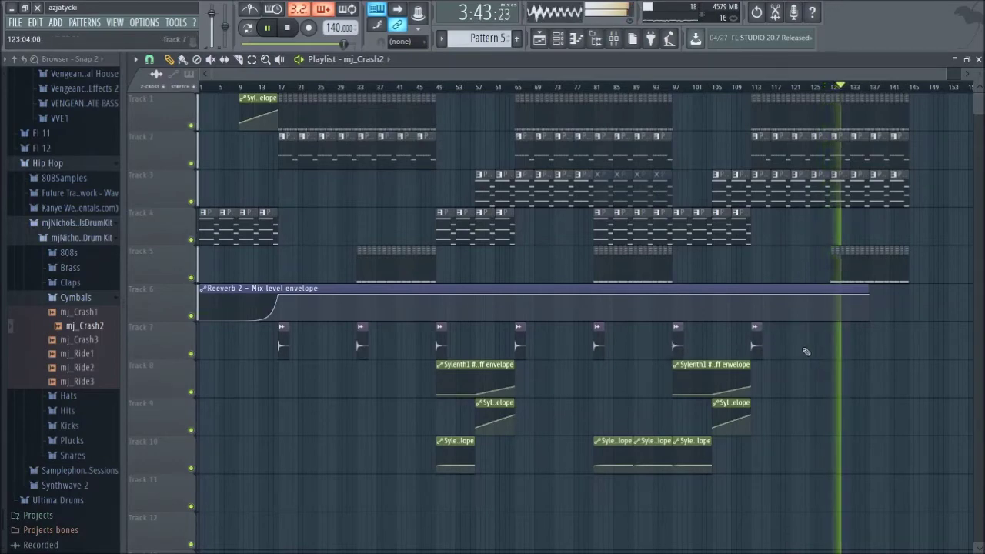
click(828, 347)
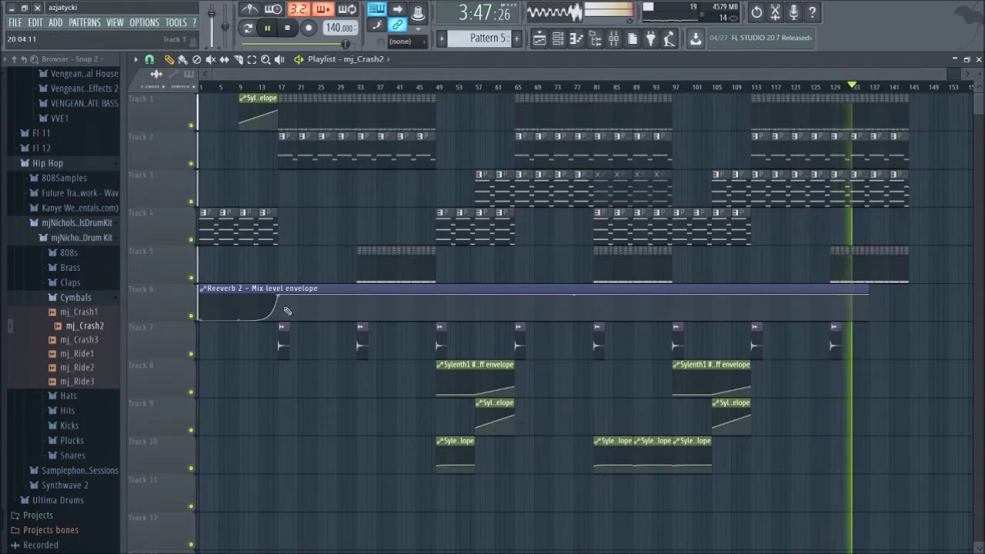
Try an mj_Crash2 clip at the very start of track 7, play the opening, and delete the clip
click(240, 346)
drag(241, 352, 187, 352)
key(space)
key(space)
right_click(204, 353)
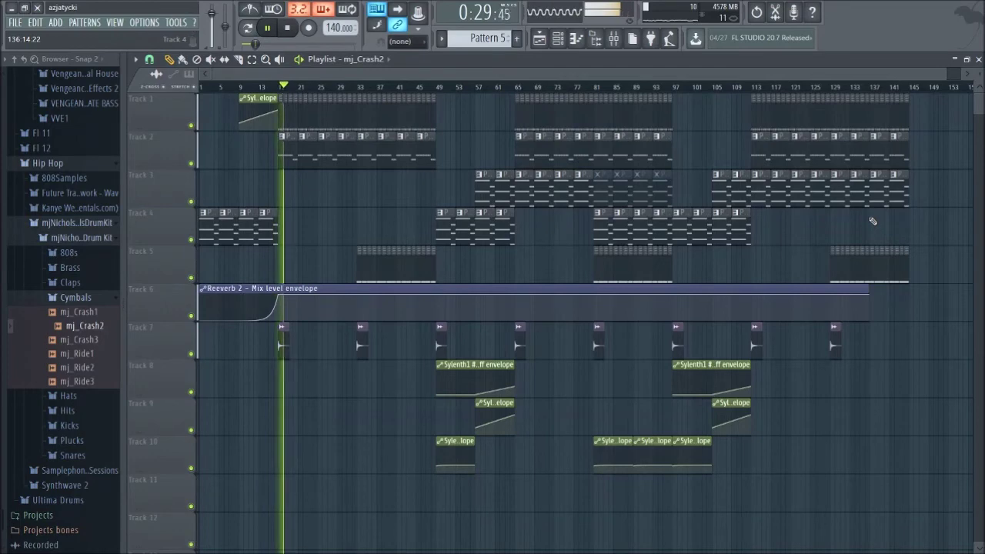
Shorten the Reeverb 2 mix level envelope on track 6 to end at bar 49, and place copies at bars 49 and 97
drag(870, 282, 470, 289)
click(464, 296)
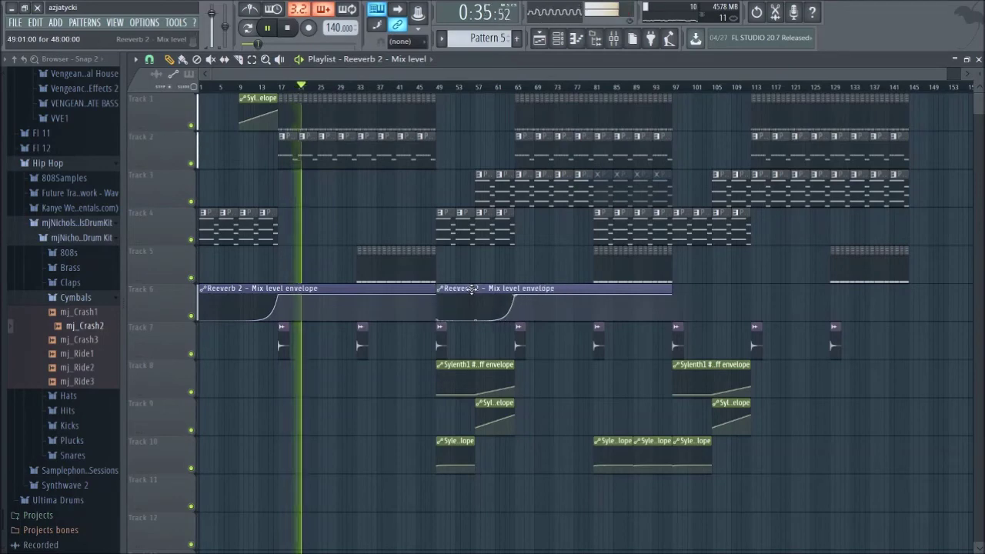
click(732, 304)
drag(763, 291, 708, 291)
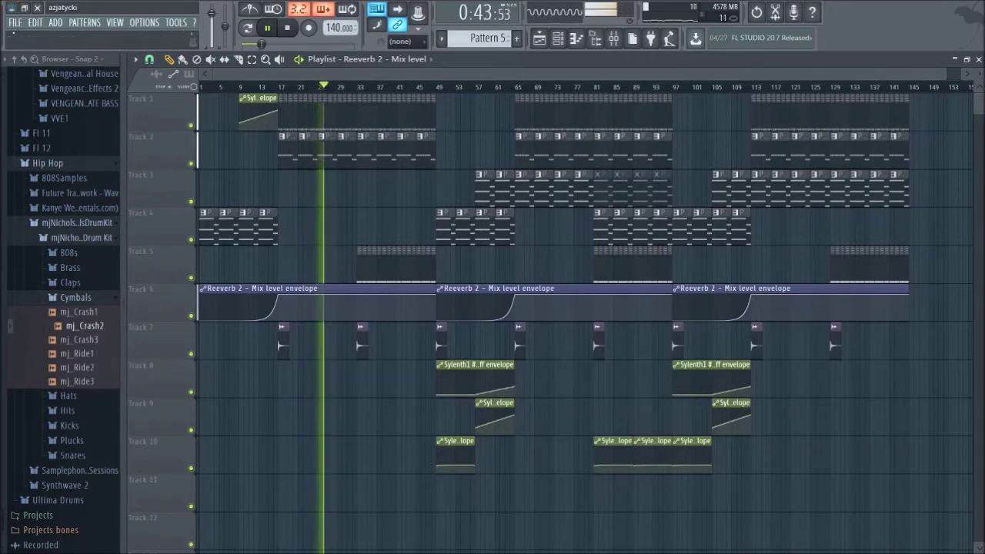
click(32, 60)
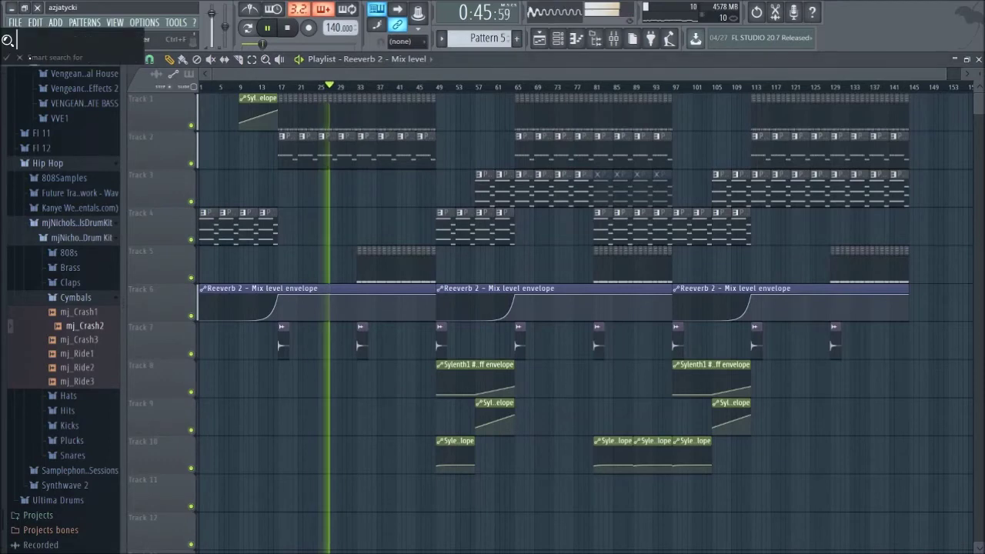
text(Virtual w)
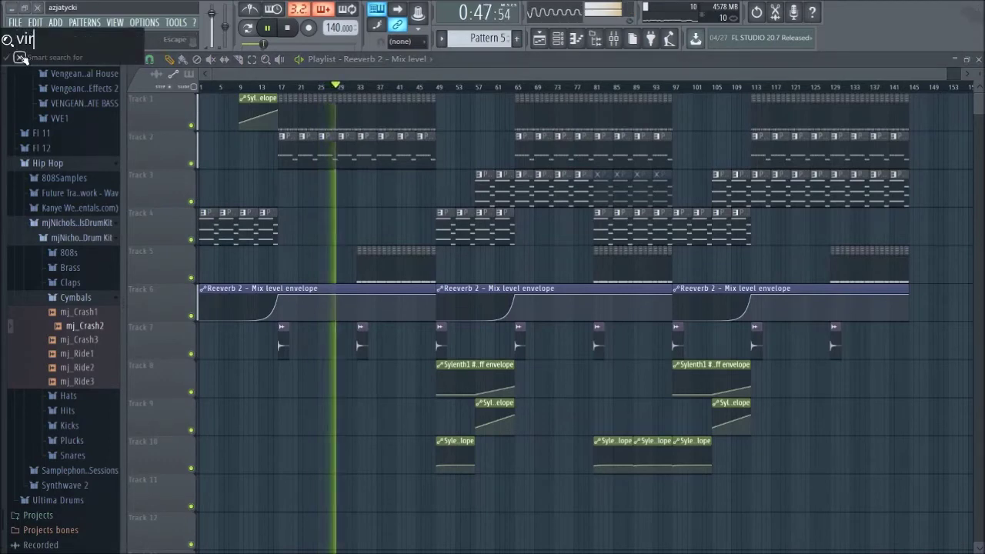
text(orld)
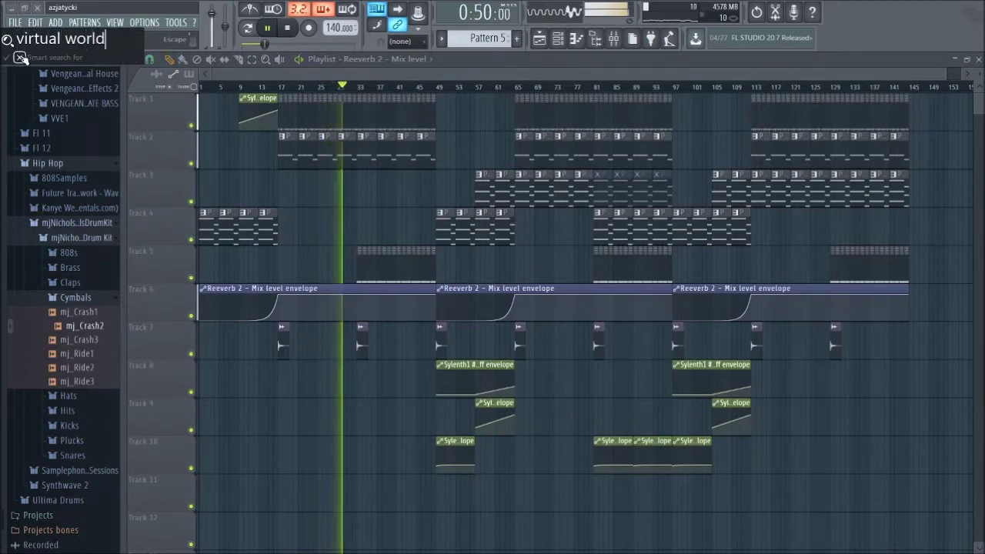
click(20, 58)
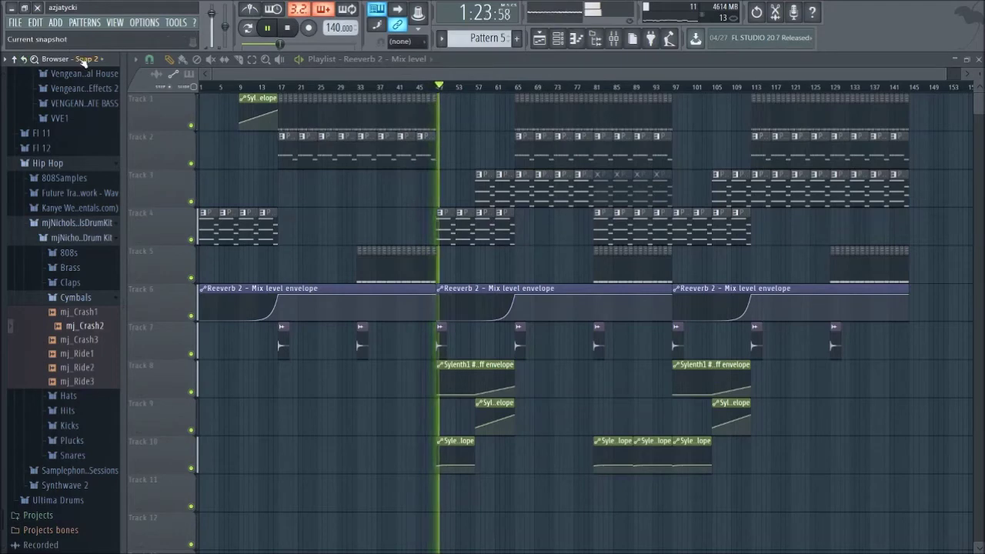
Place a Pattern 1 clip at bar 50 on track 1, make it unique, and open its kick notes and channel steps for review
click(422, 115)
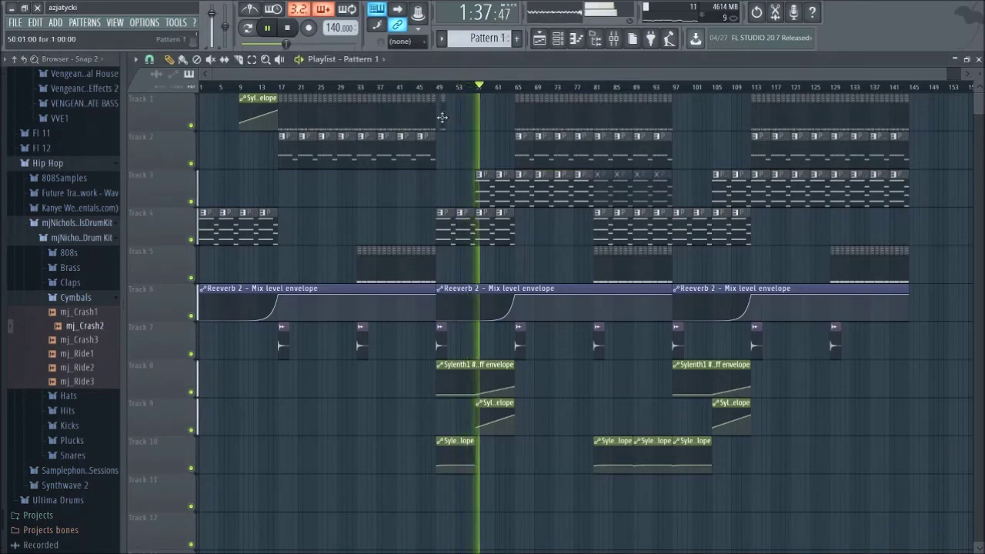
right_click(443, 101)
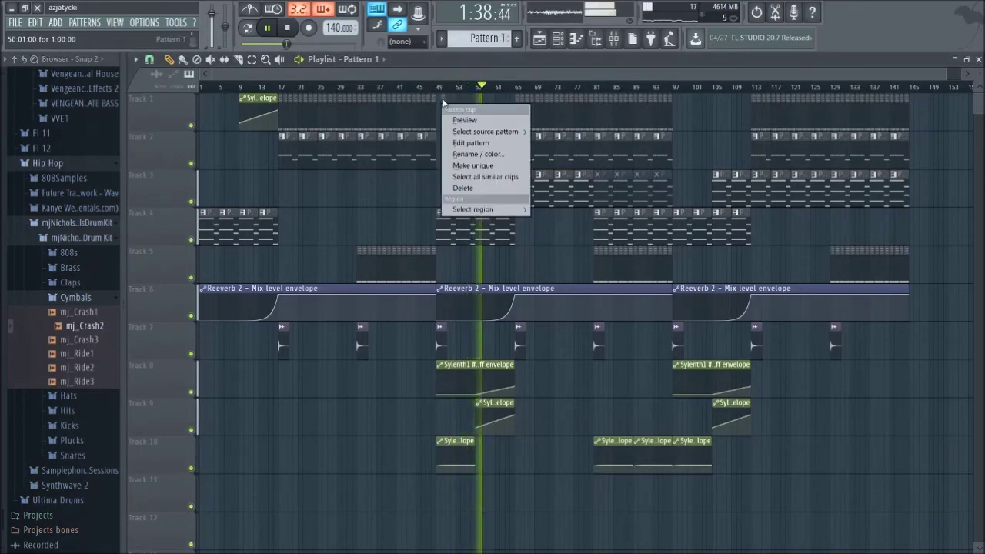
click(472, 164)
double_click(445, 127)
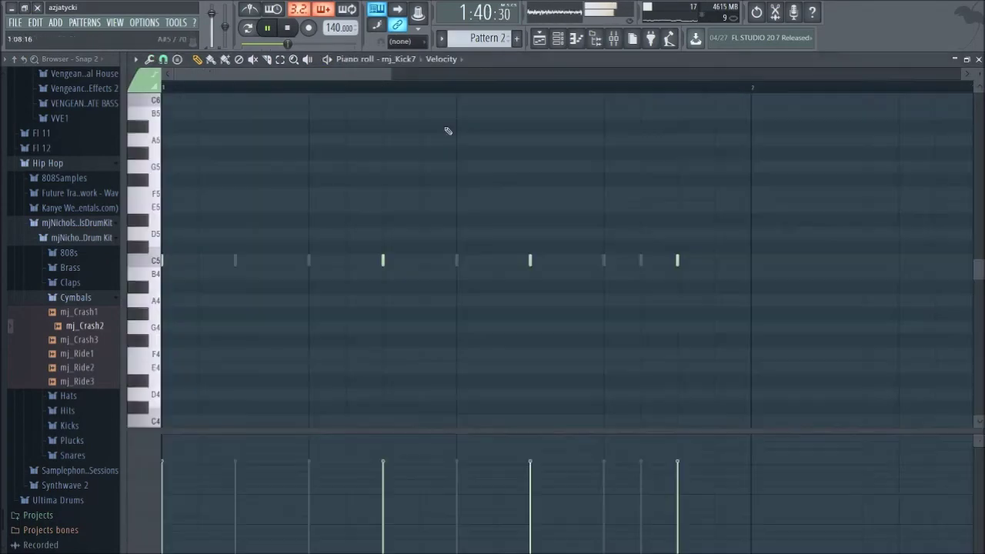
click(557, 39)
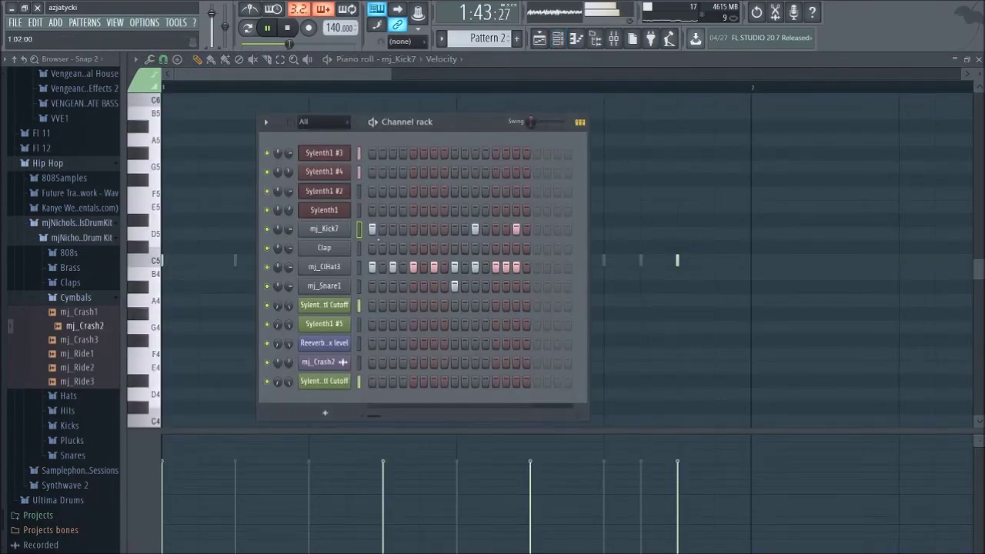
click(541, 40)
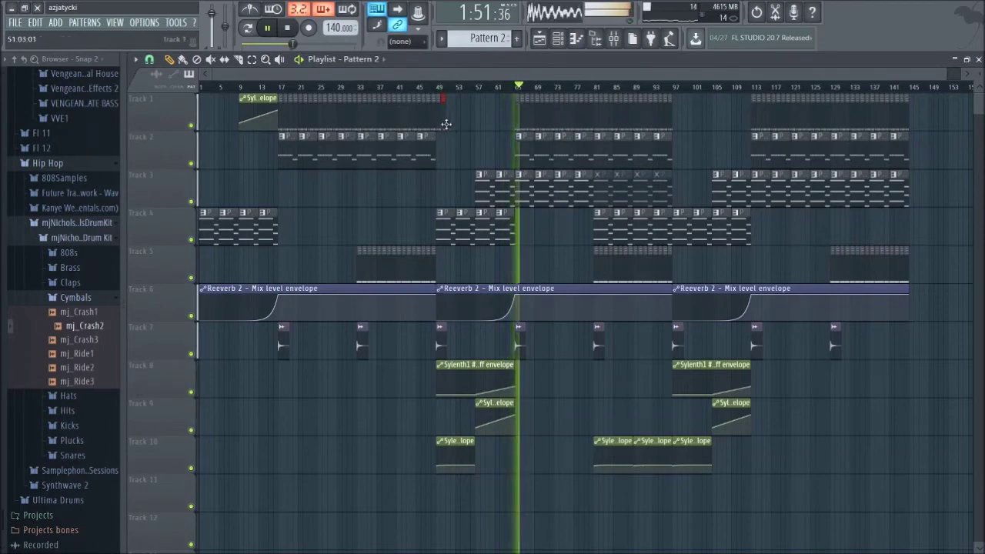
Move the unique pattern clip to bar 49, repeat it along track 1 up to bar 63, and play from bar 49
drag(444, 123, 440, 123)
key(ctrl+b)
key(ctrl+b)
key(ctrl+b)
key(ctrl+b)
key(ctrl+b)
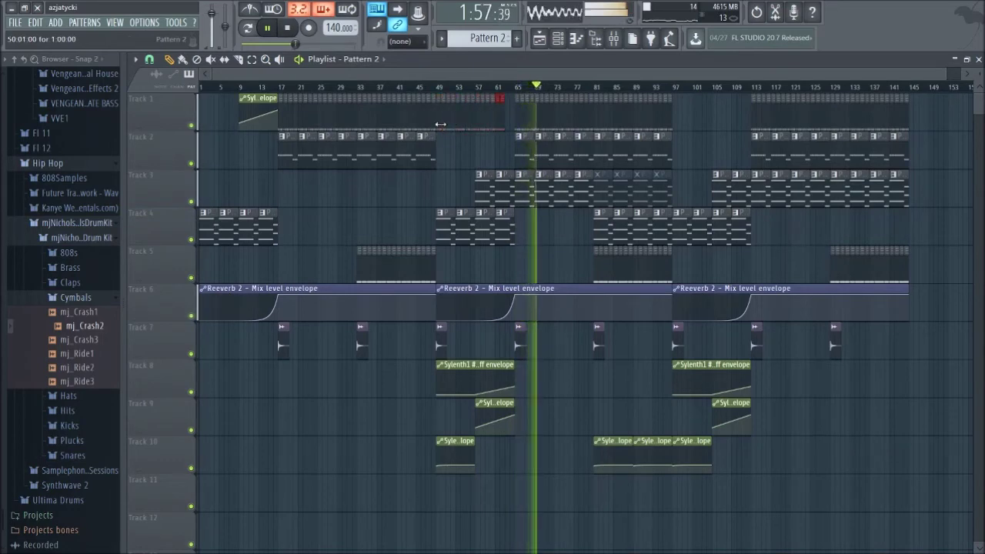
click(437, 89)
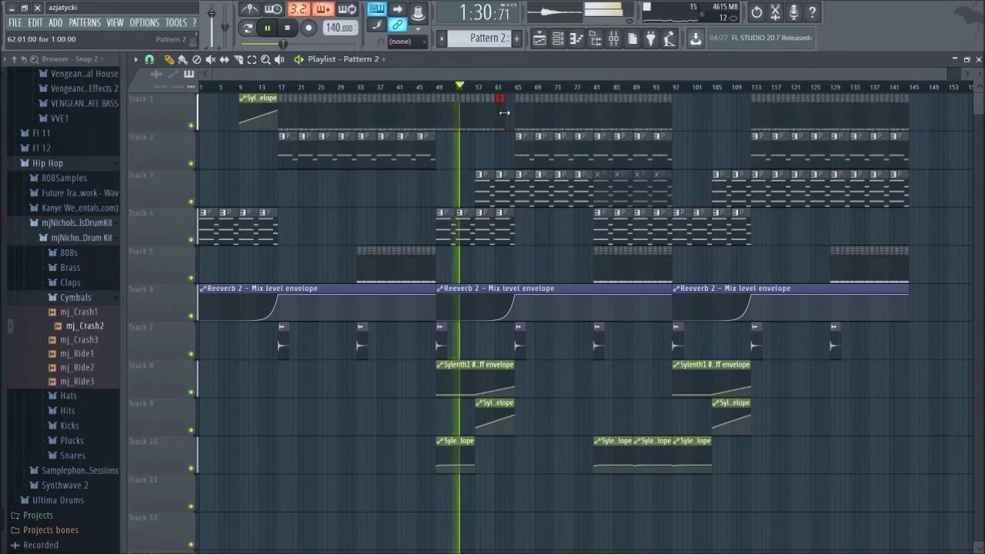
Copy the track 1 pattern clips from bars 49 to 63 to bars 97 to 111, and move the bar 9 envelope from track 1 to track 9
drag(504, 114, 435, 118)
key(ctrl+c)
key(ctrl+v)
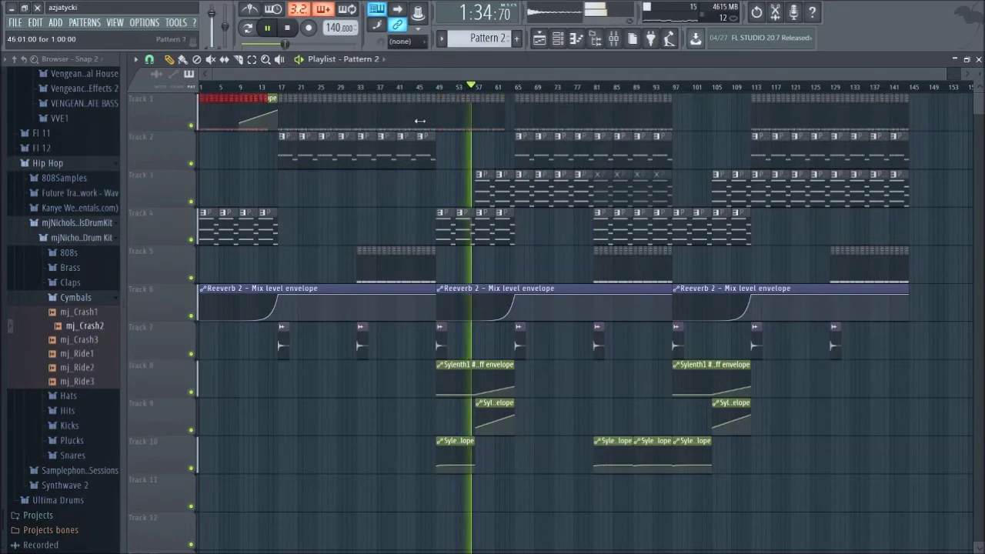
drag(231, 122, 702, 118)
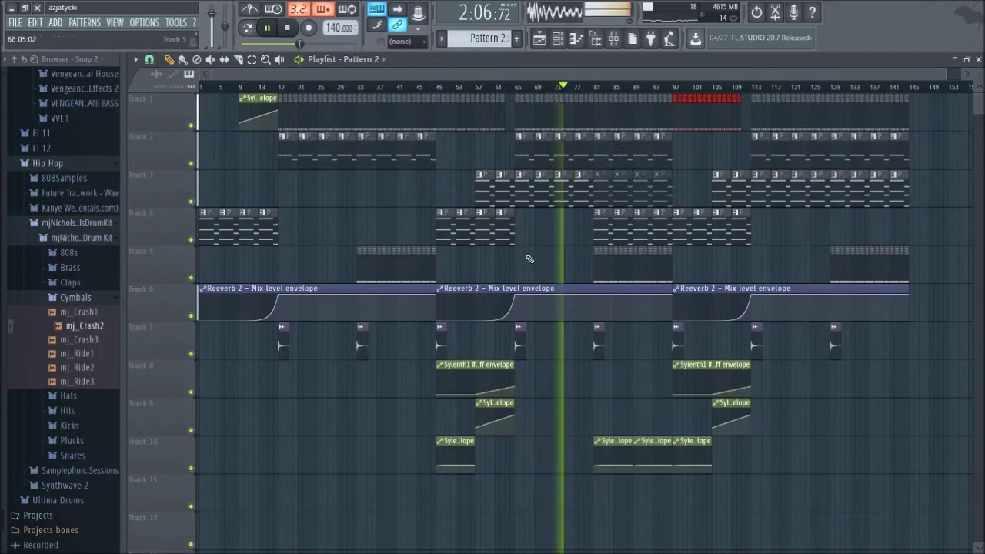
drag(252, 109, 259, 418)
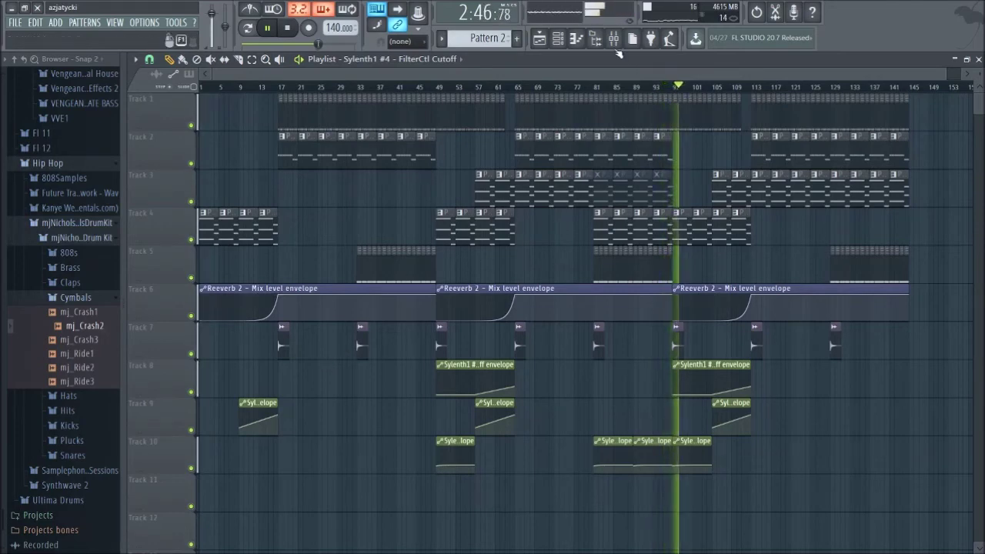
Add Fruity Parametric EQ 2 to the first effect slot of the master track in the mixer
key(F9)
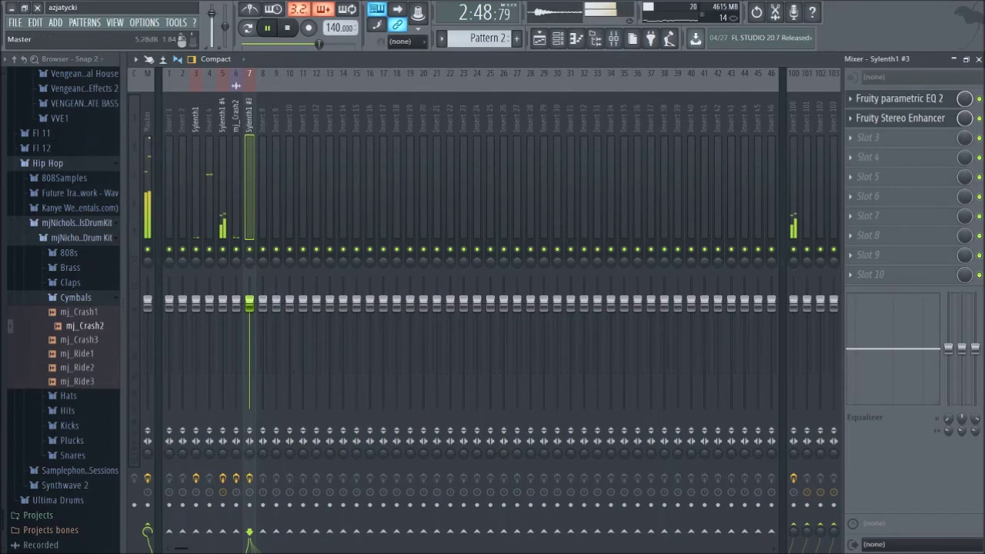
click(148, 145)
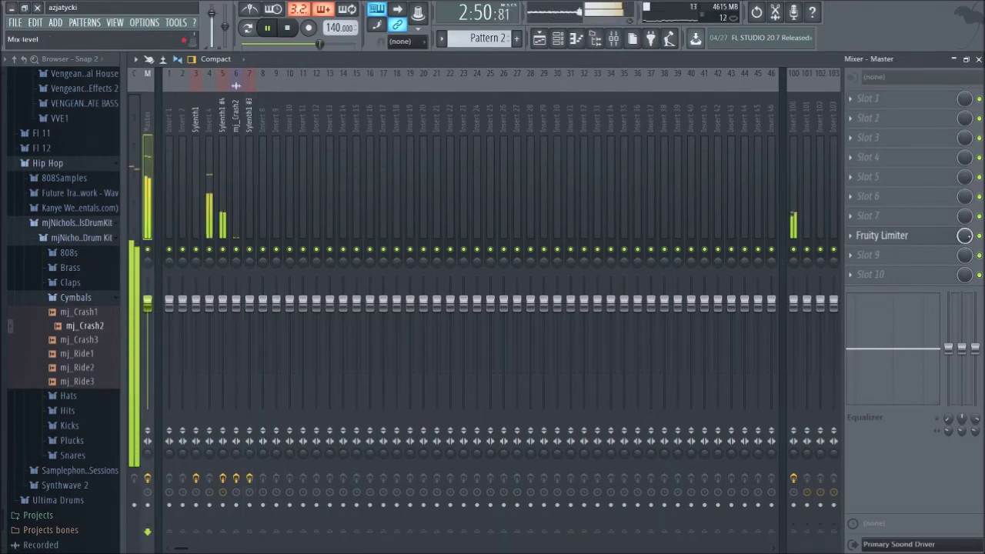
click(870, 98)
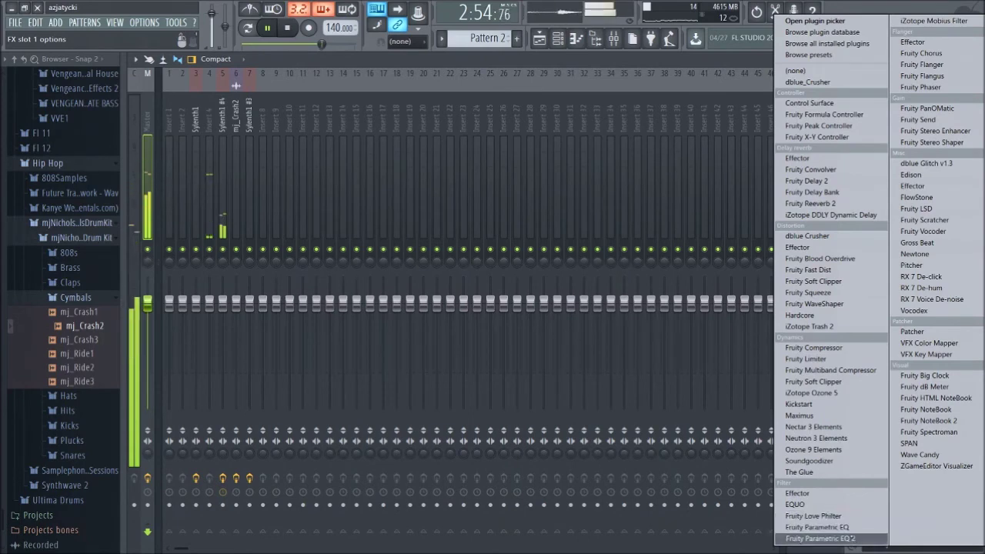
click(846, 537)
Load the EQ's 20Hz – 18KHz cut preset, set its high-pass band to about 44 Hz, and lower the low-pass cutoff slightly
click(171, 140)
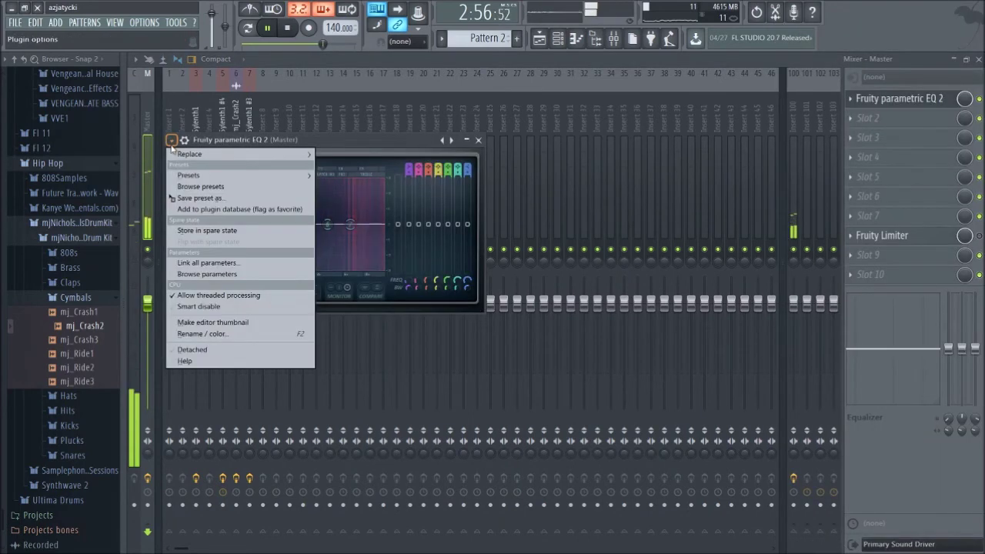
mouse_move(231, 176)
click(365, 241)
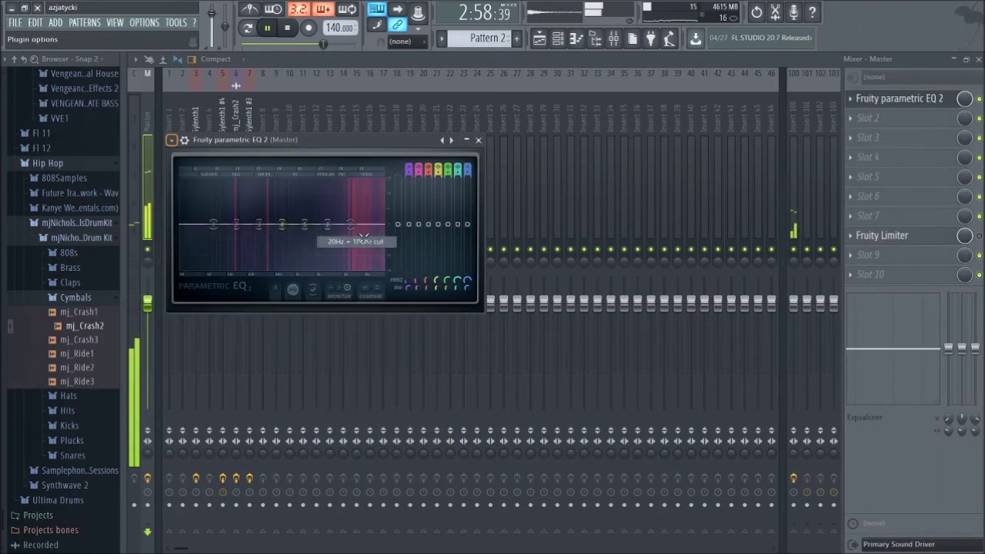
drag(194, 224, 204, 225)
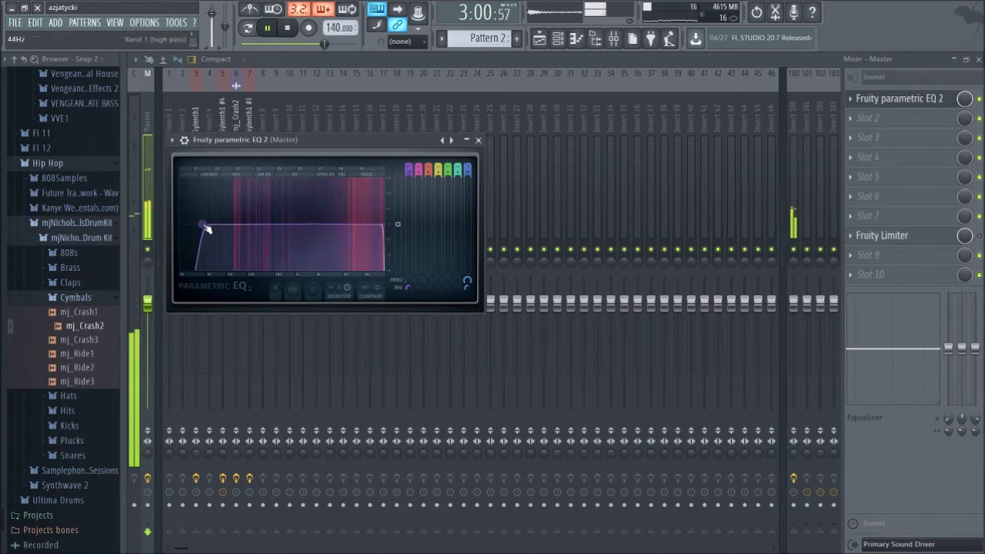
drag(383, 225, 378, 225)
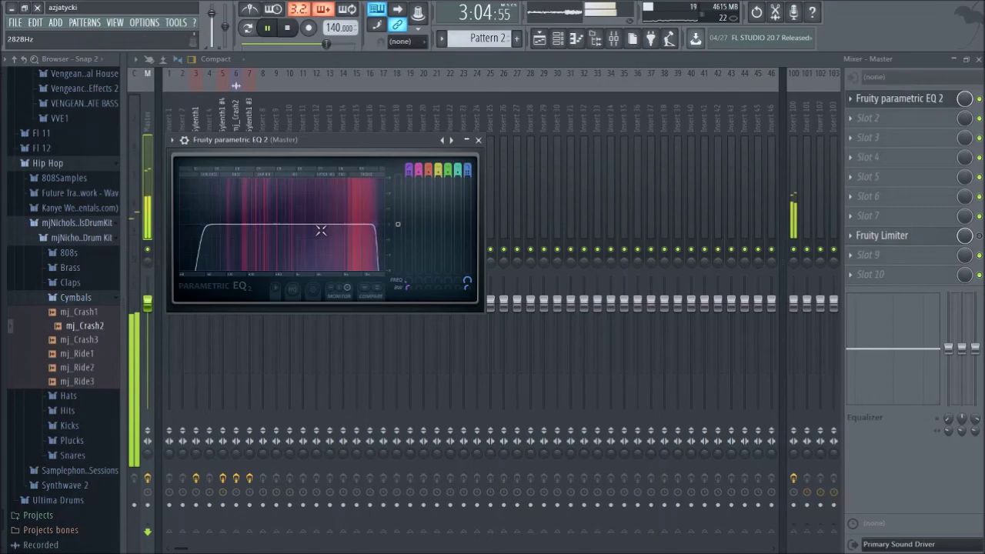
Enable and open the master's Fruity Limiter, and try sweeping the high-pass band of the parametric EQ to a higher frequency
click(978, 235)
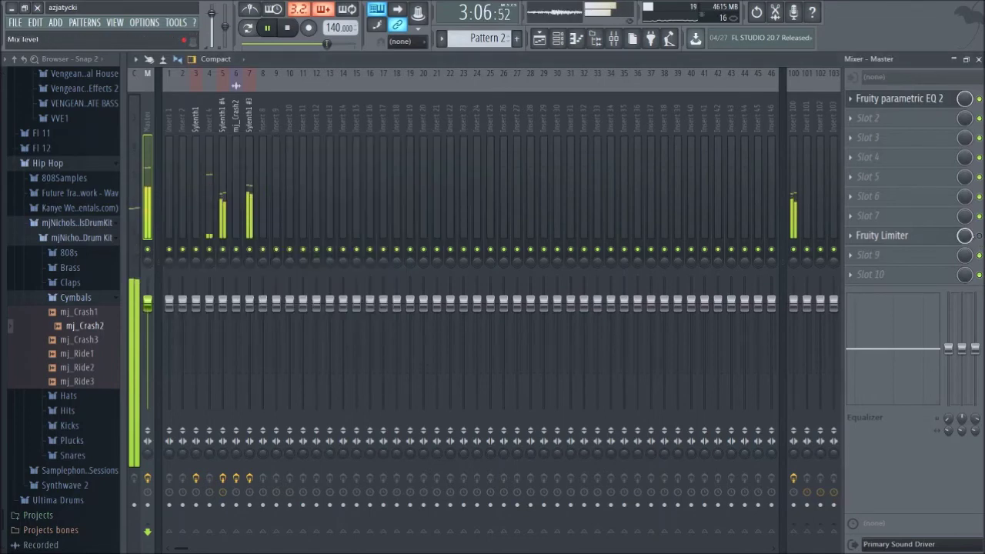
click(927, 243)
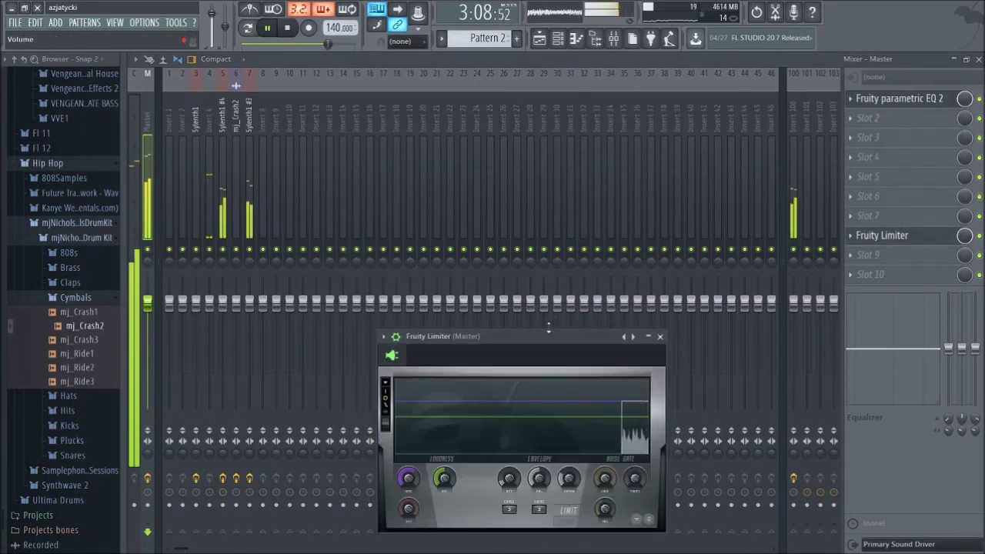
click(893, 99)
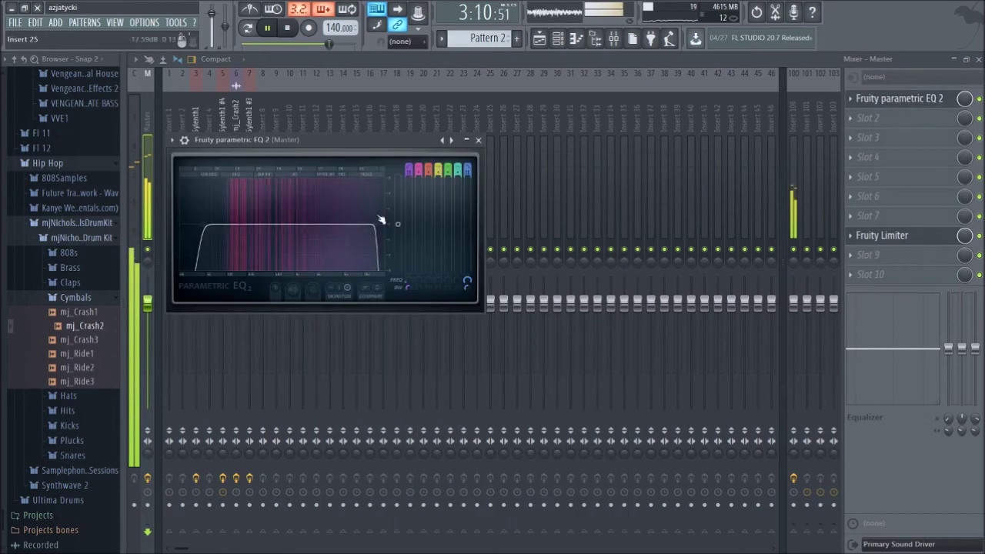
drag(198, 224, 245, 221)
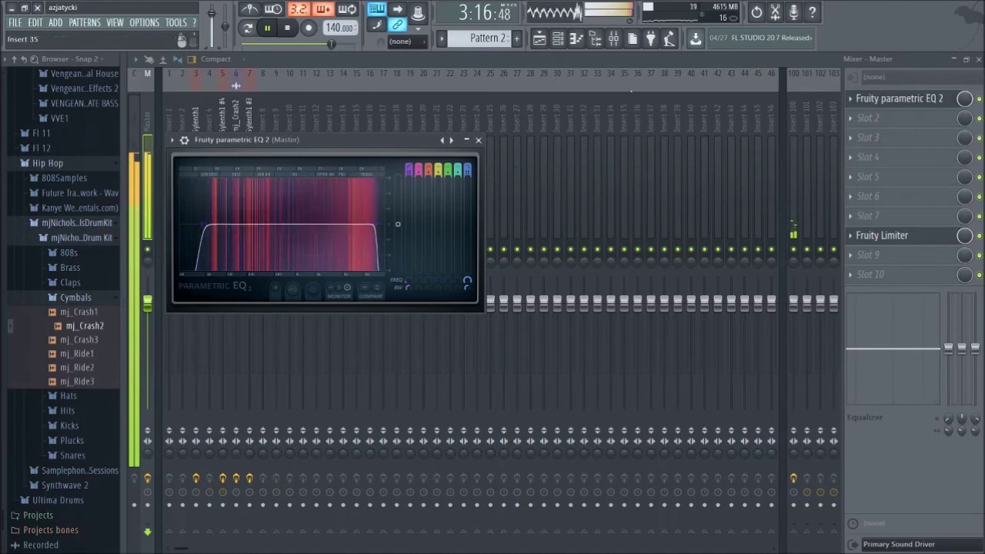
click(477, 140)
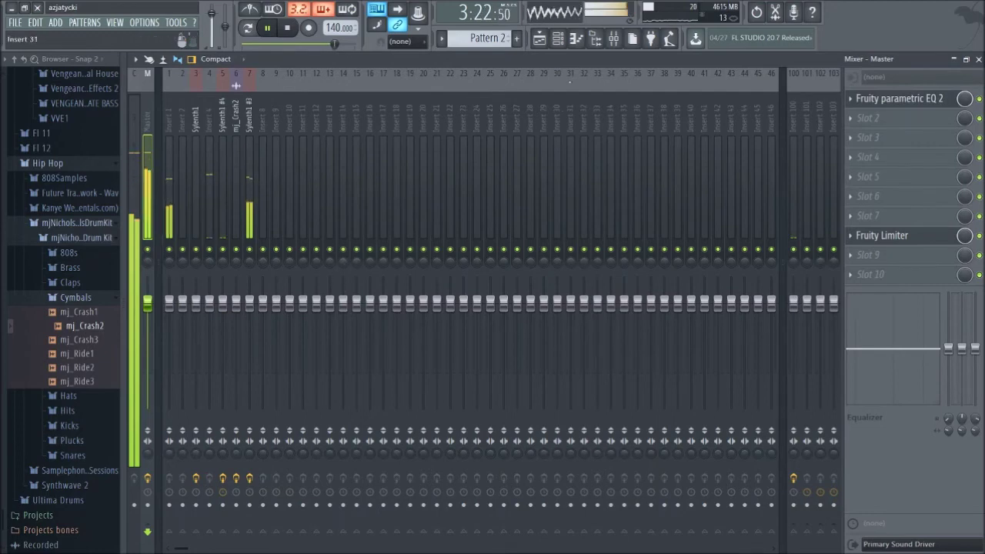
Add The Glue compressor to the master's third effect slot and bypass the Fruity Limiter
click(540, 38)
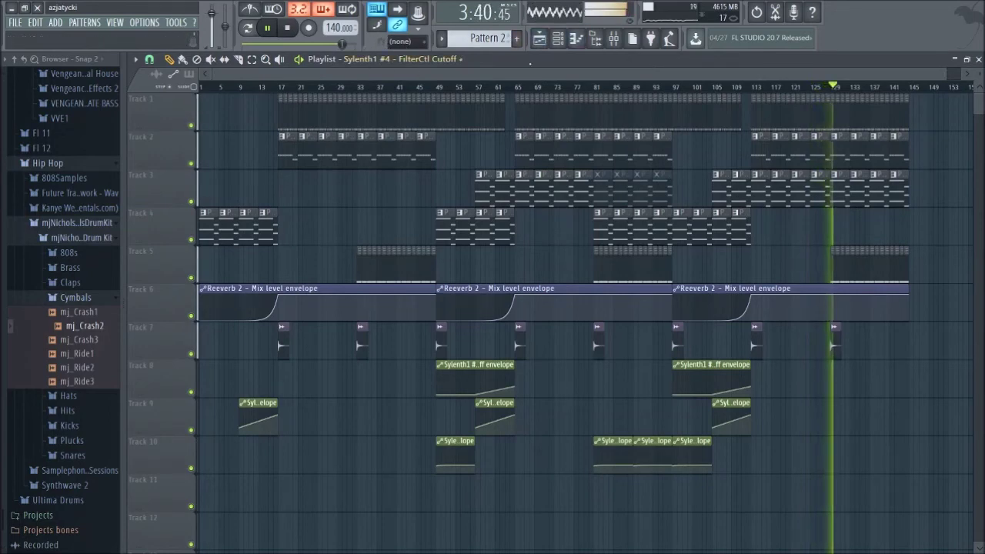
click(615, 40)
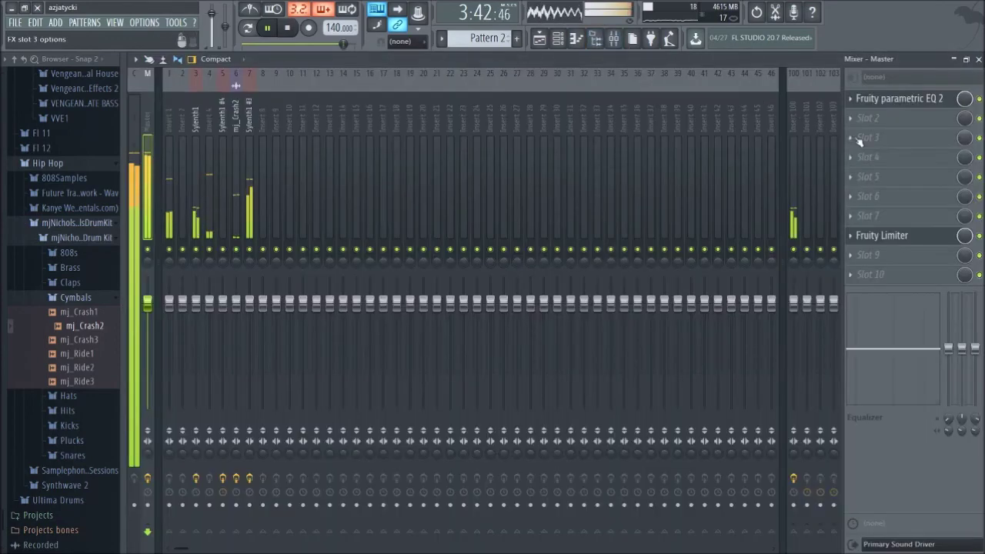
click(860, 139)
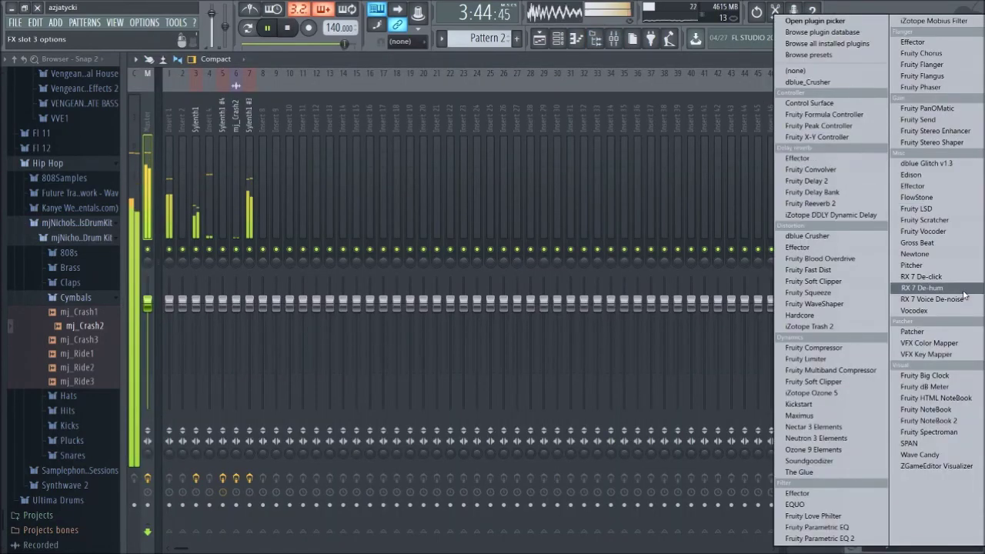
click(824, 472)
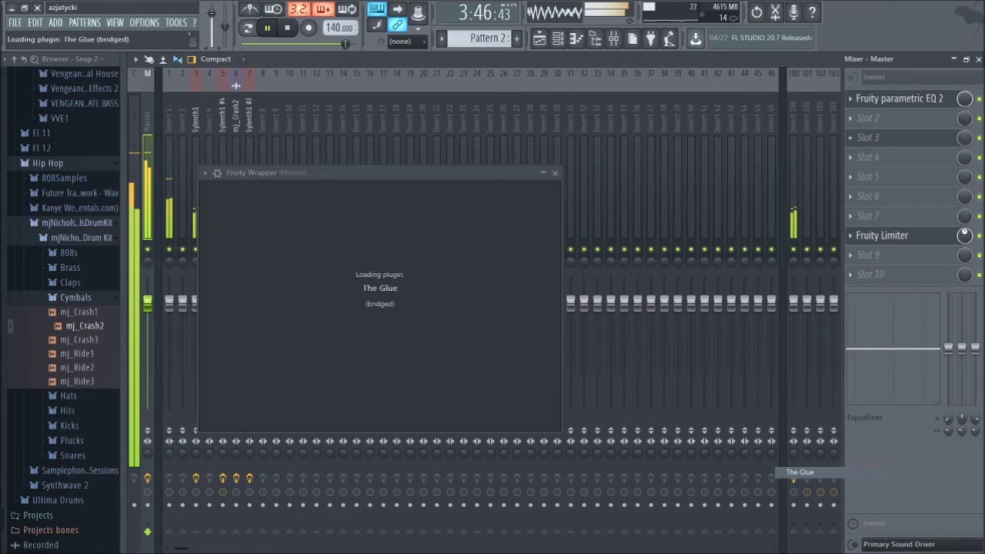
click(980, 236)
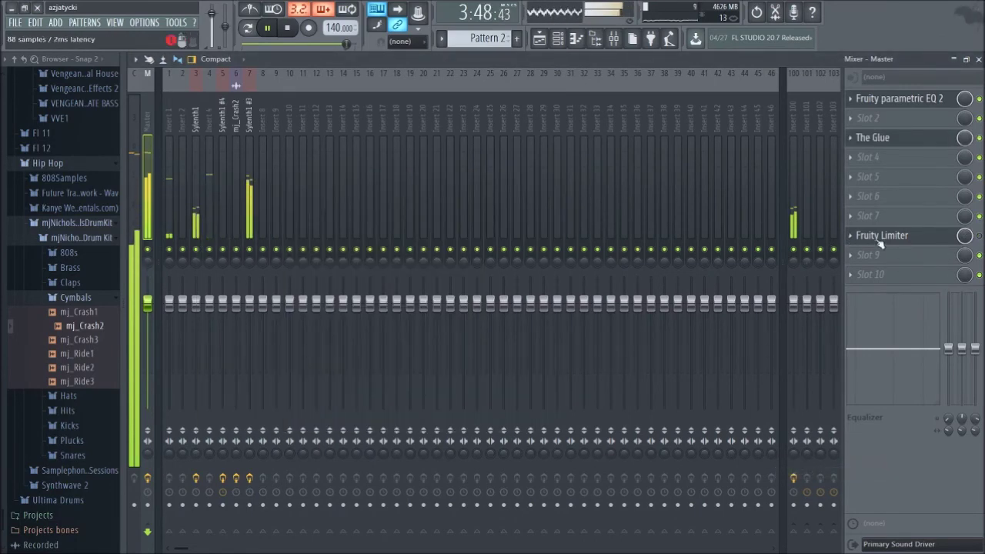
Browse The Glue's mastering presets and raise its makeup gain
click(883, 143)
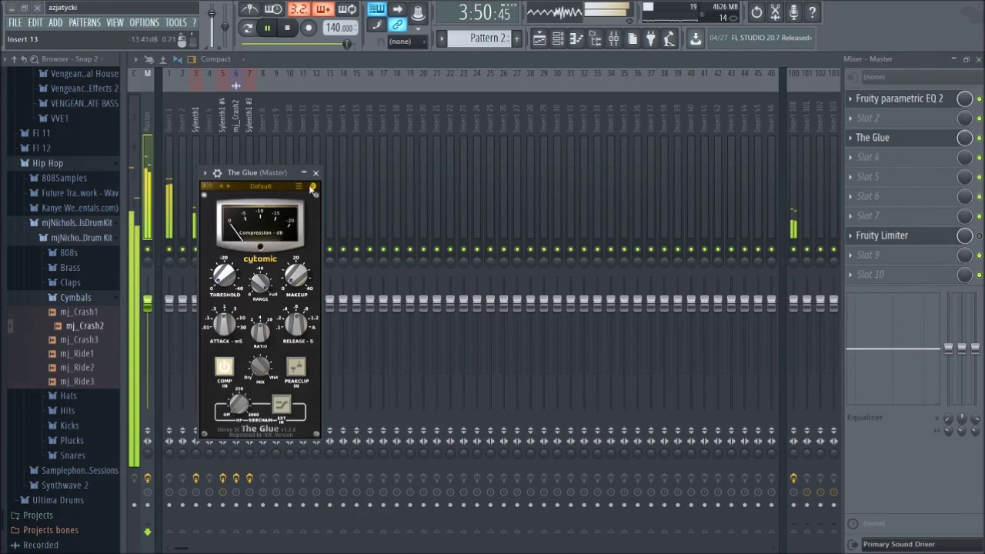
click(255, 185)
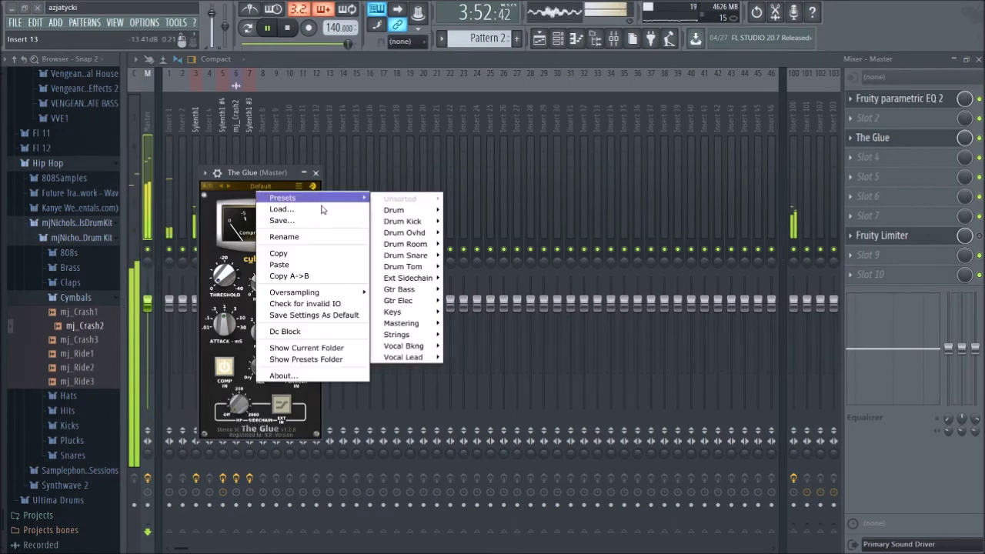
mouse_move(329, 198)
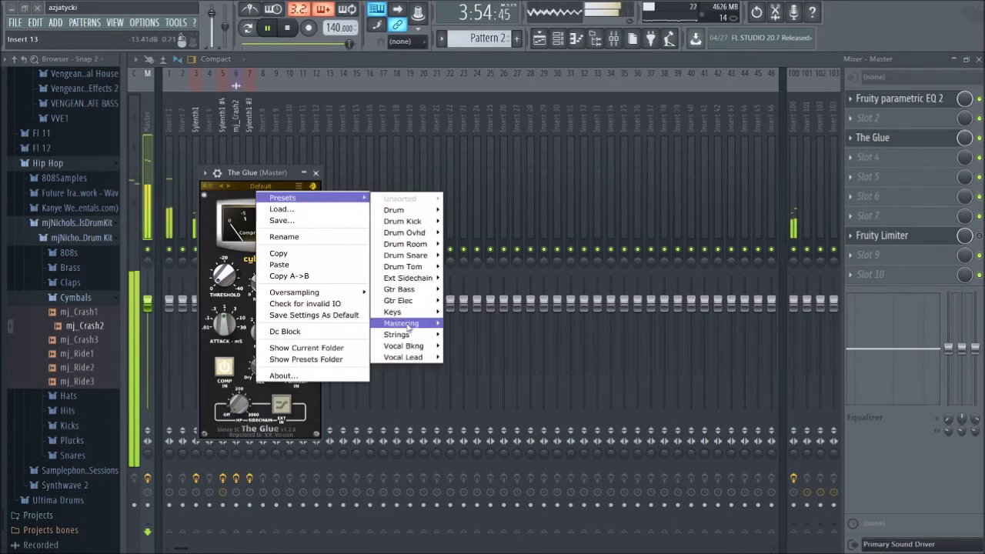
mouse_move(408, 323)
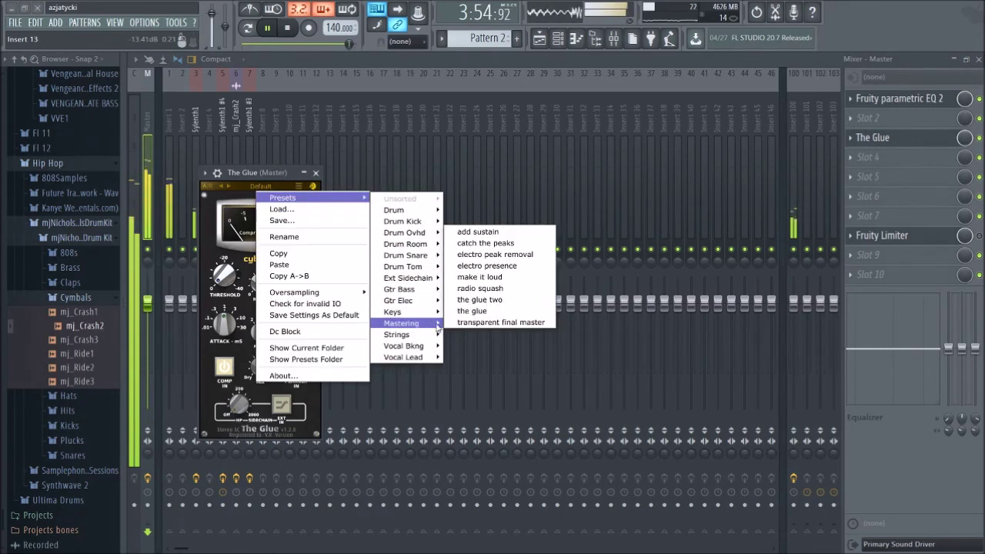
click(479, 270)
drag(297, 285, 297, 270)
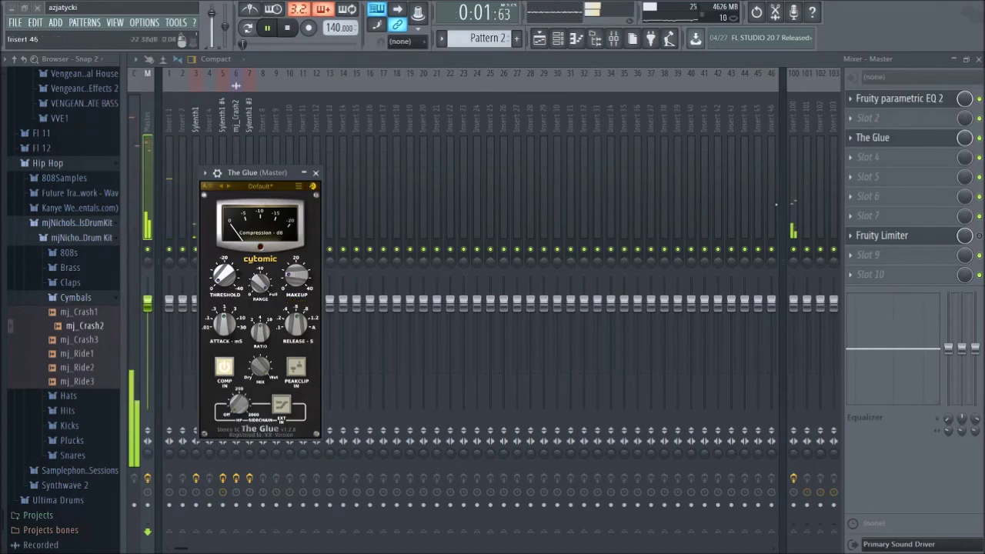
Play the song from around bar 17 and check the master level in the mixer
click(539, 38)
click(284, 86)
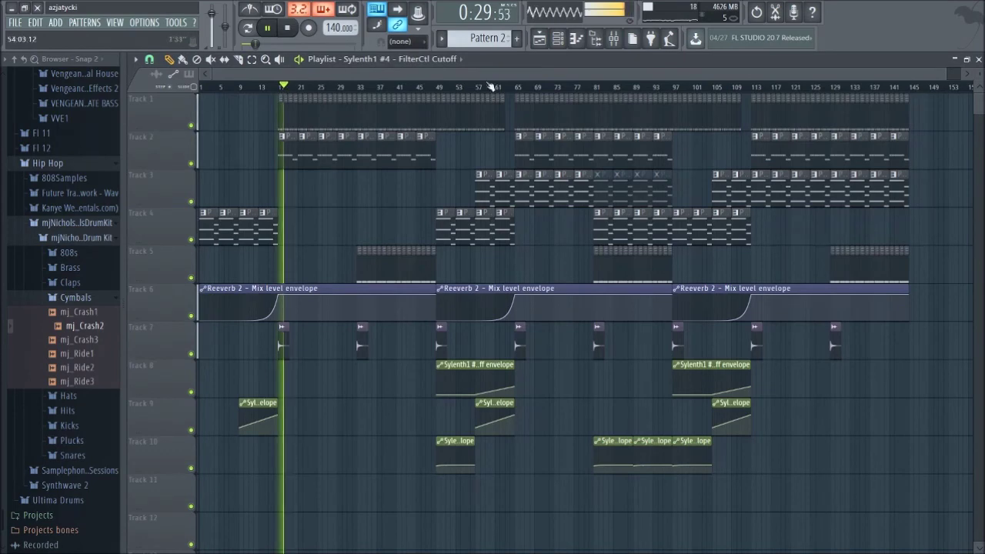
click(614, 38)
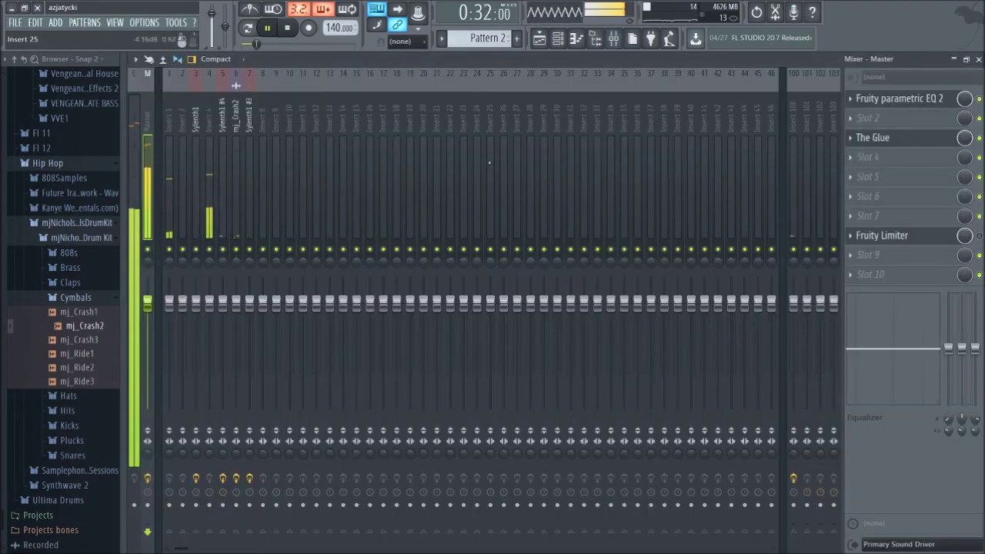
right_click(147, 309)
click(160, 311)
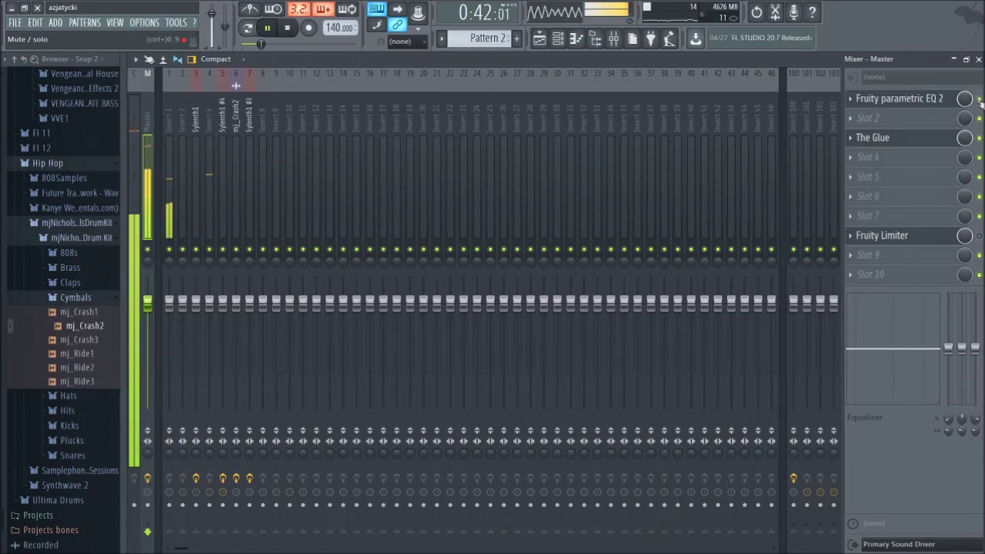
Load The Glue's mastering preset "make it loud" on the master track and adjust its makeup gain
click(885, 142)
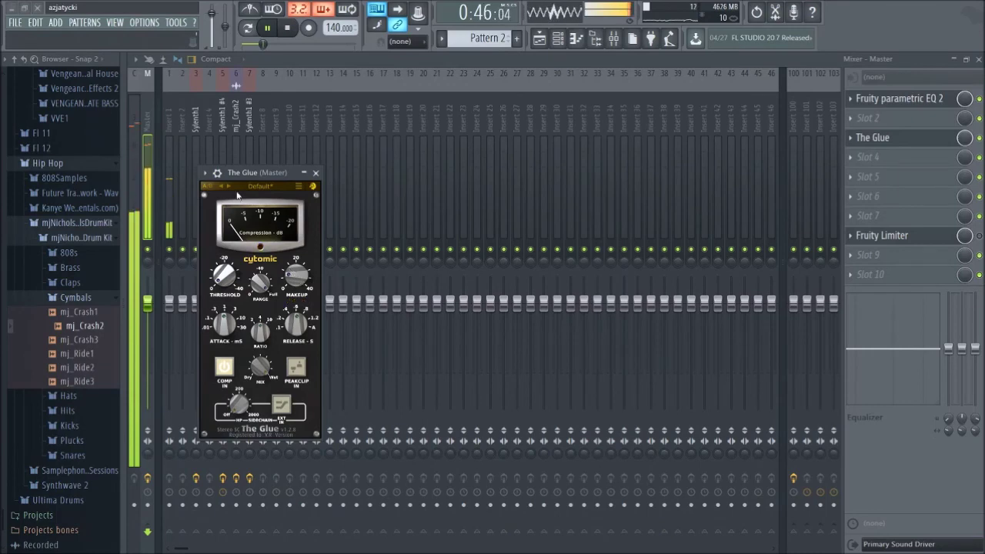
click(221, 189)
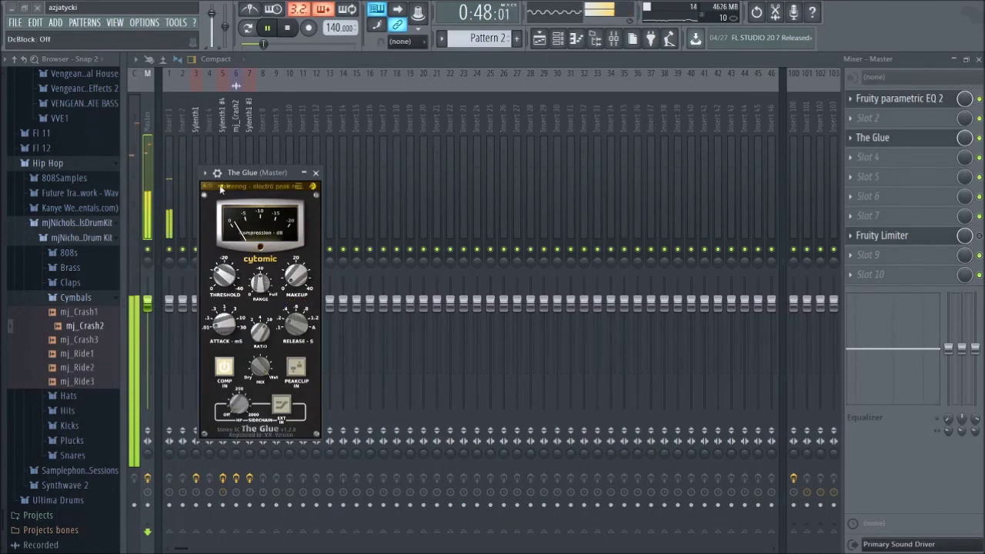
click(229, 189)
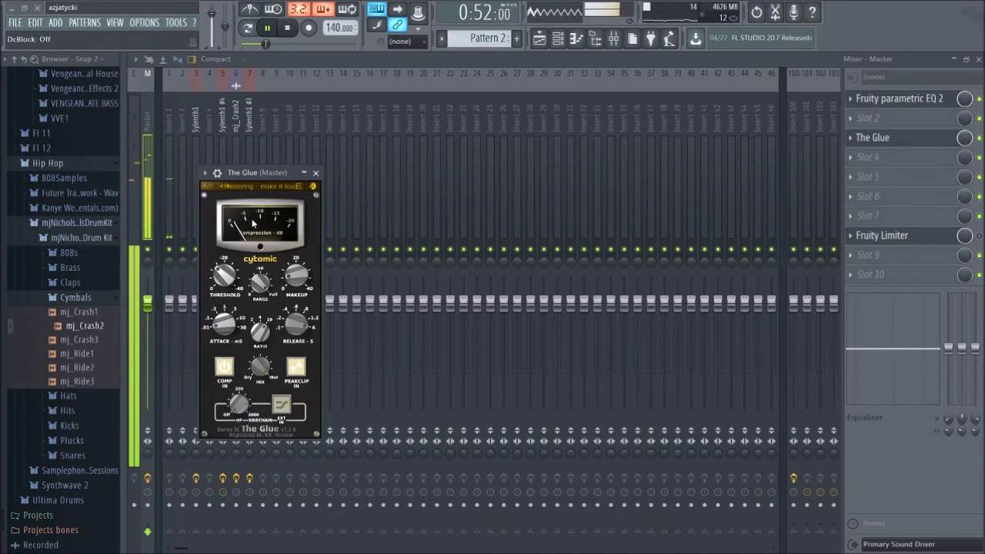
drag(290, 281, 290, 269)
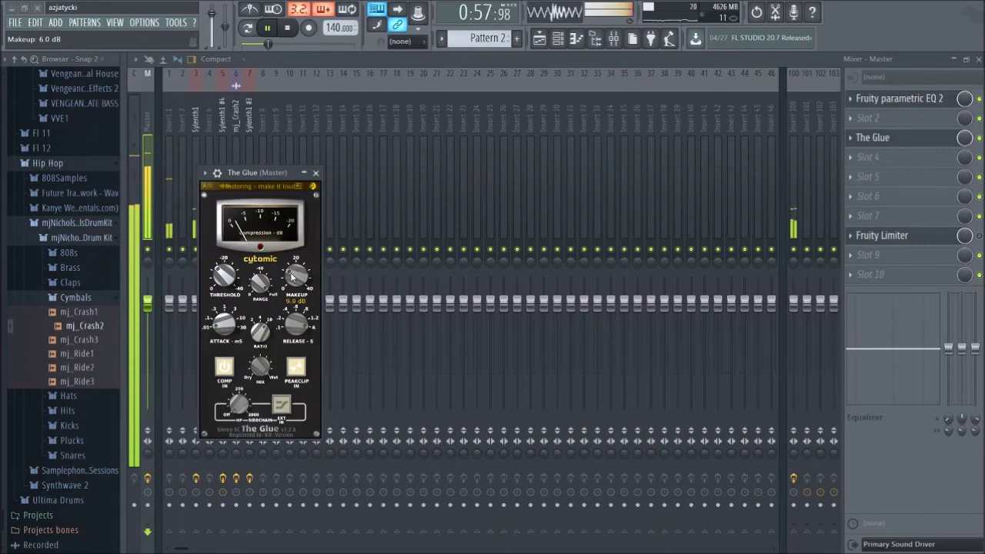
click(597, 65)
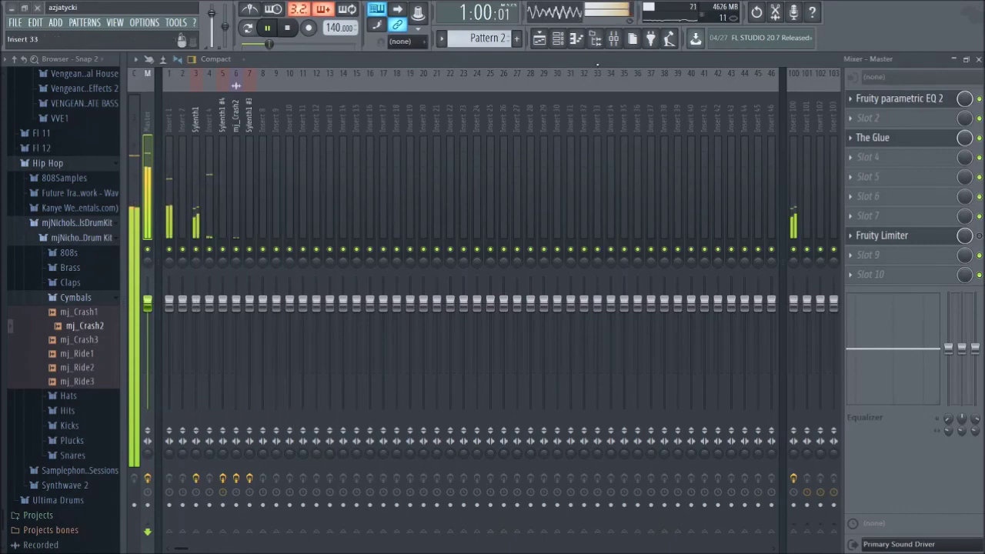
Return to the playlist, stop playback, and save the project in the Projects folder as "Virtual World Tutorial 1"
click(543, 41)
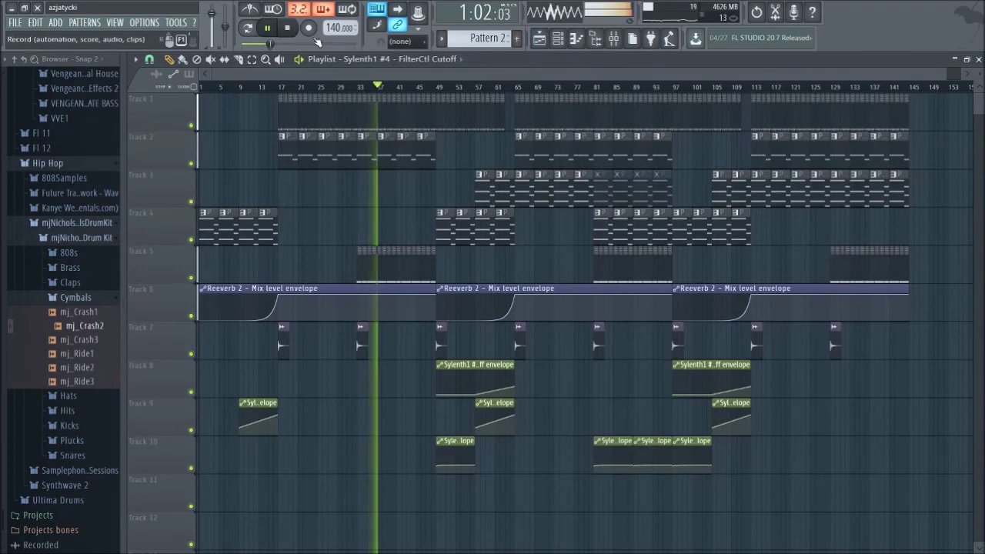
click(289, 30)
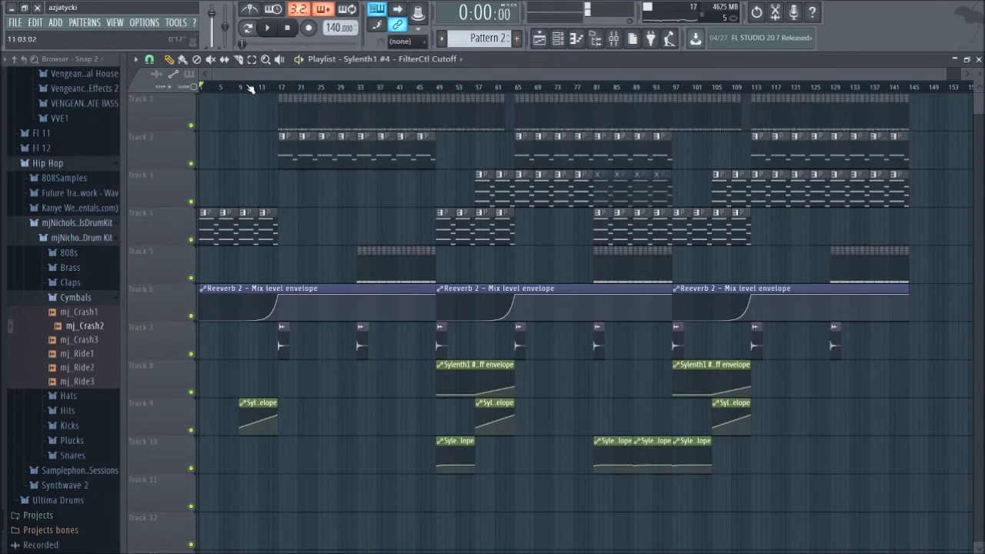
click(15, 23)
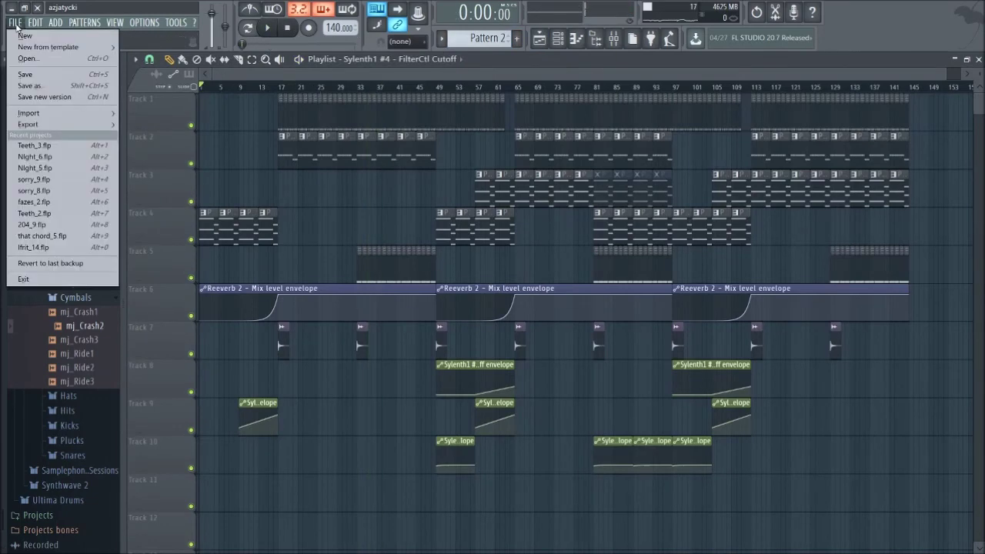
click(35, 86)
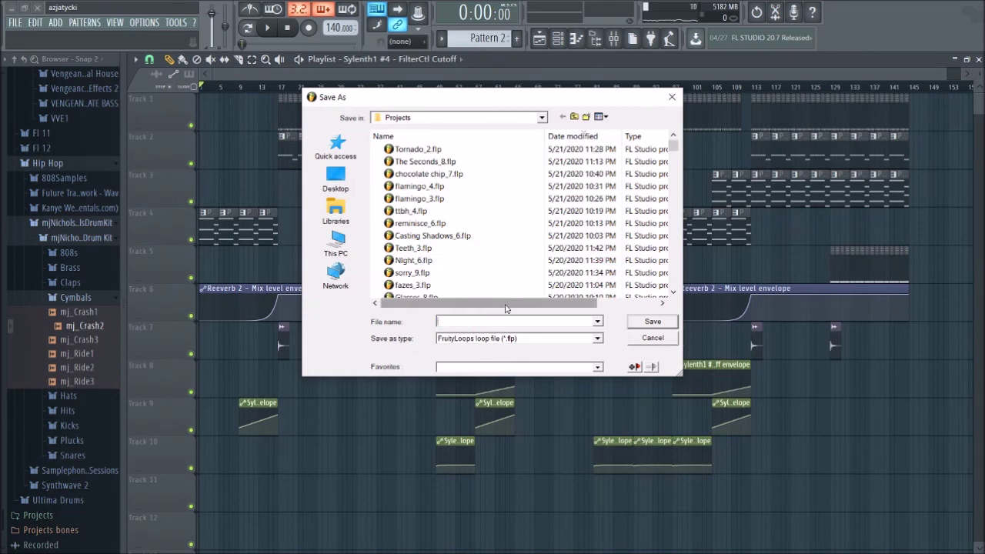
text(Virtual World)
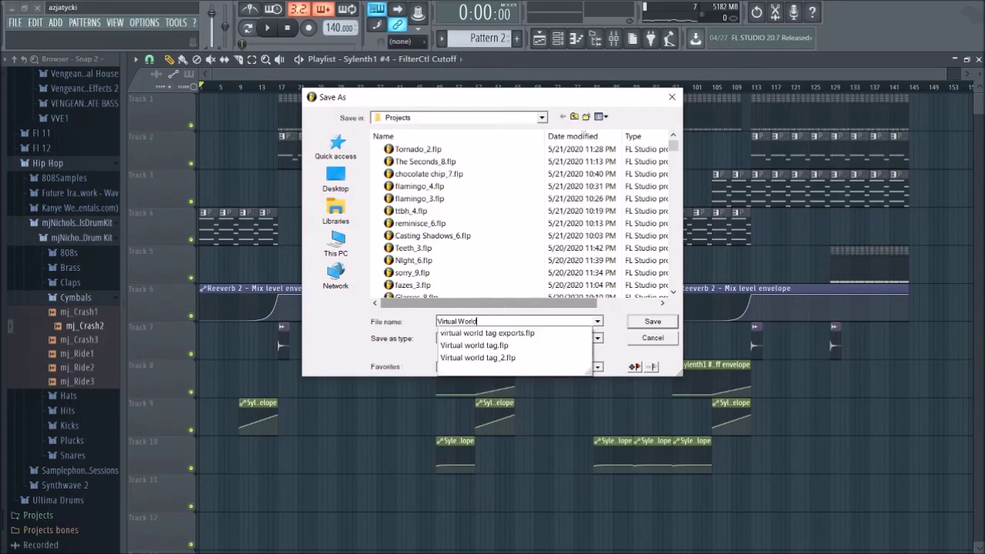
text(utorial 1)
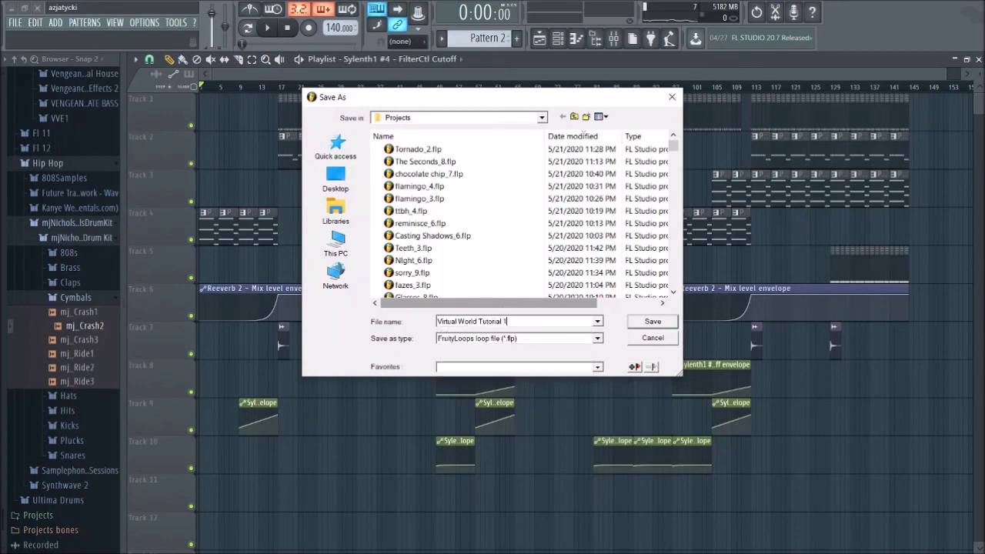
key(Return)
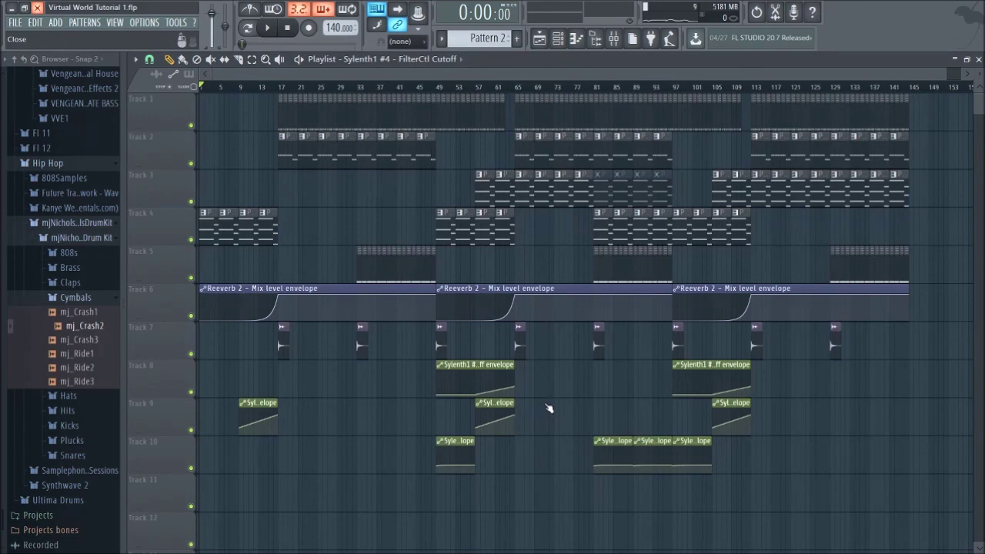
key(alt+Tab)
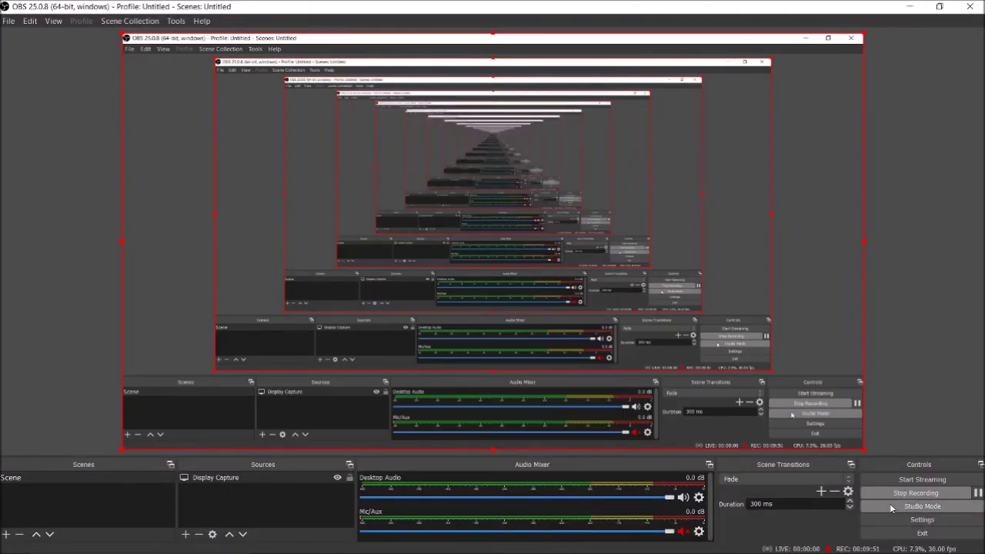